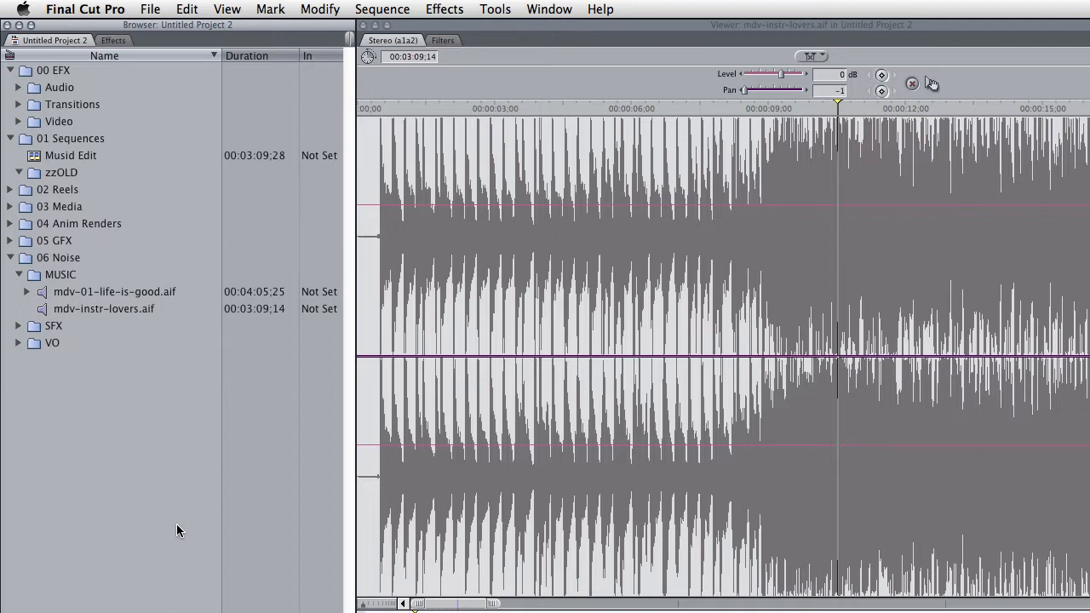
Step: Lower the mdv-instr-lovers.aif clip's level to -12 dB and play its intro from just before the first beat
click(378, 109)
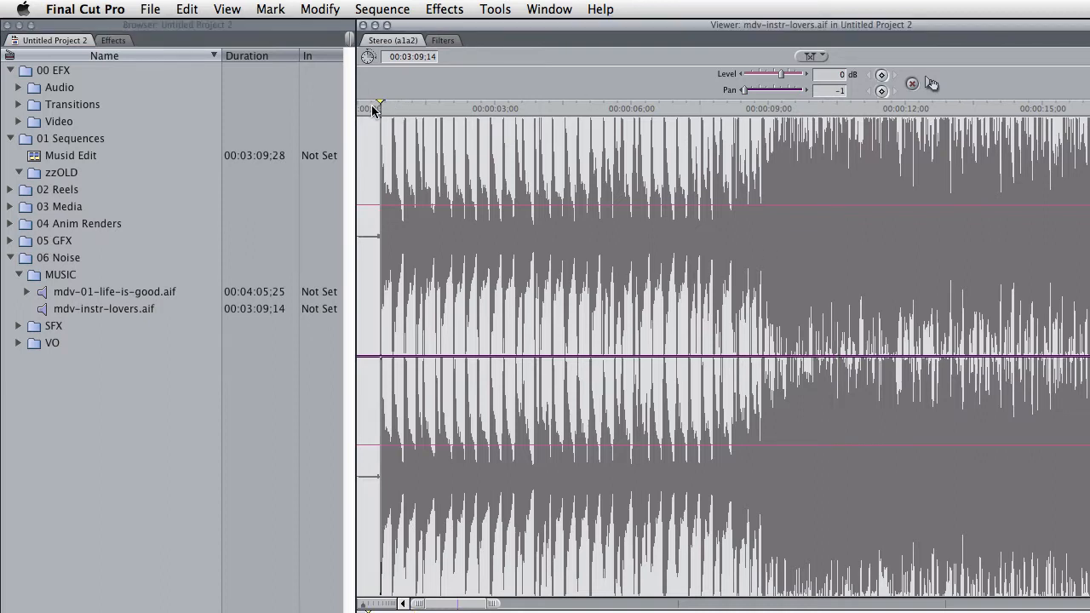
click(373, 108)
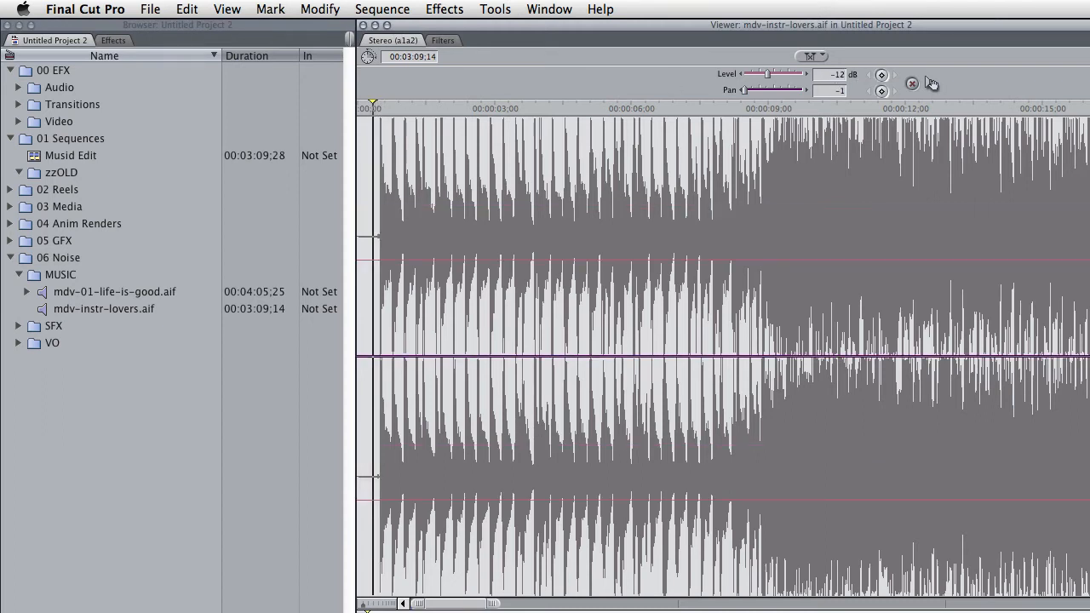
key(space)
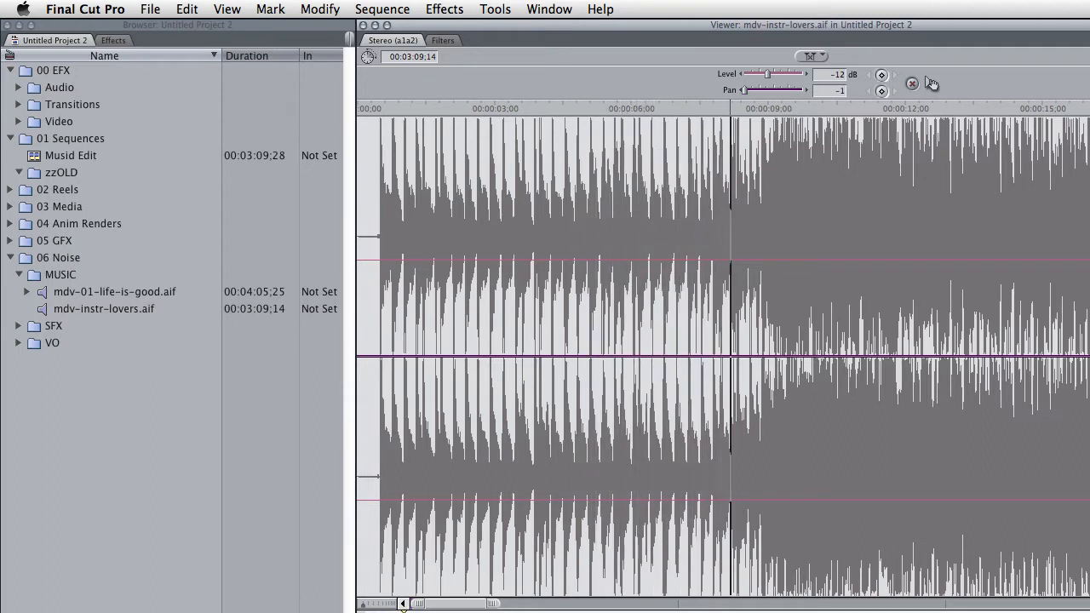
key(space)
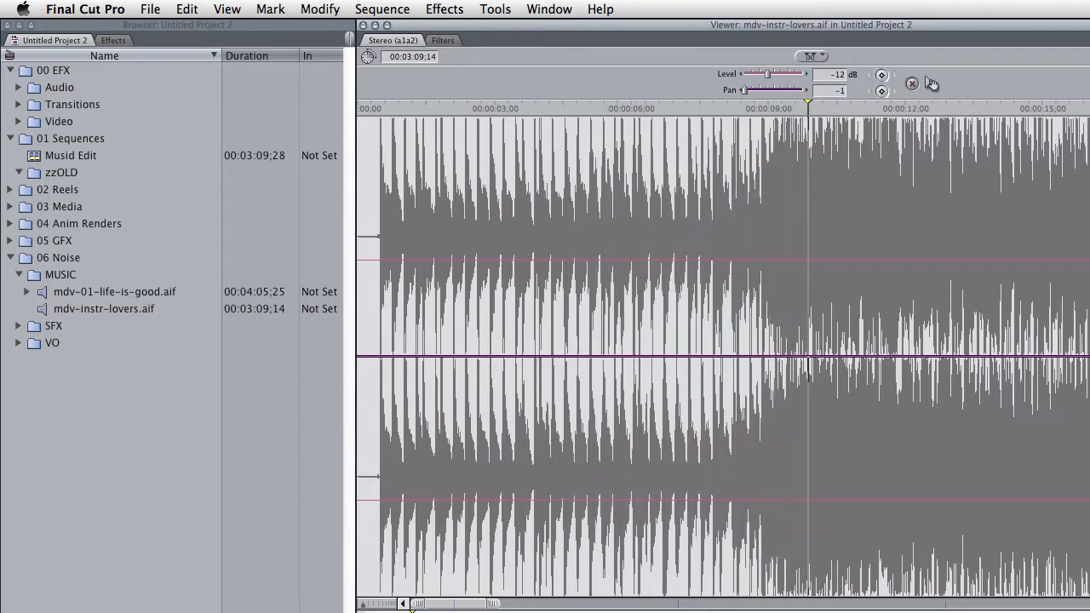
Step: Locate the end of the intro near the 9-second mark and play the music leading into the full section
click(775, 109)
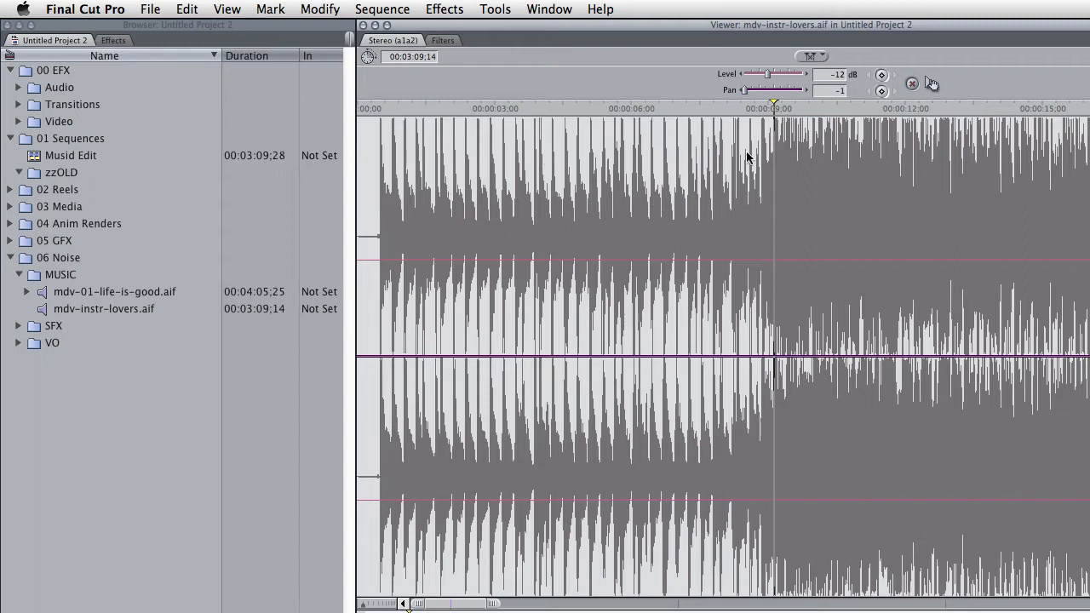
mouse_move(777, 112)
mouse_down()
mouse_move(781, 126)
mouse_move(810, 115)
mouse_move(768, 119)
mouse_up()
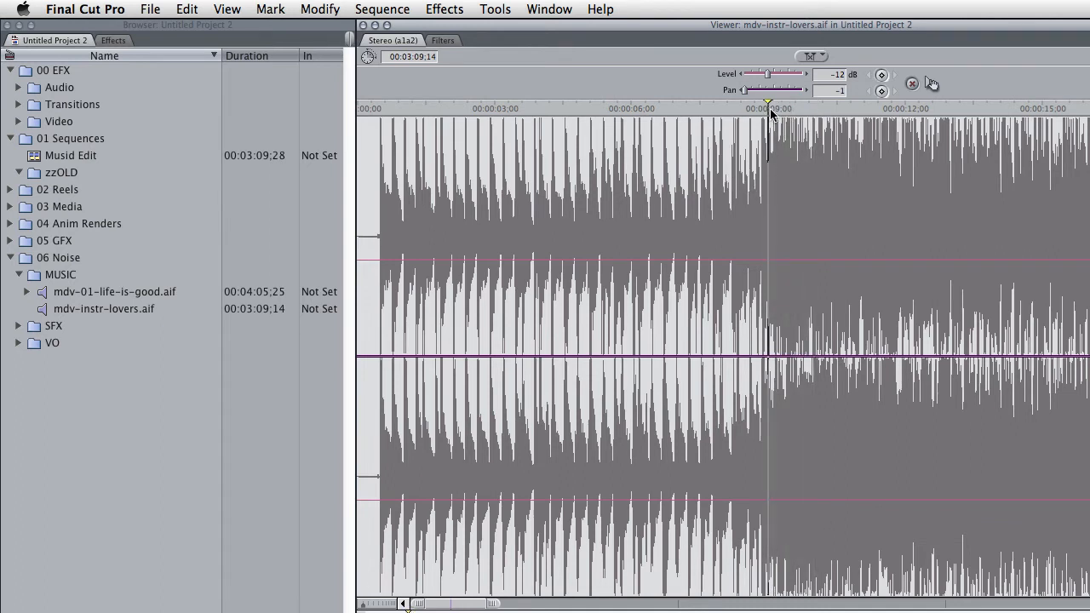
drag(769, 108, 690, 115)
key(space)
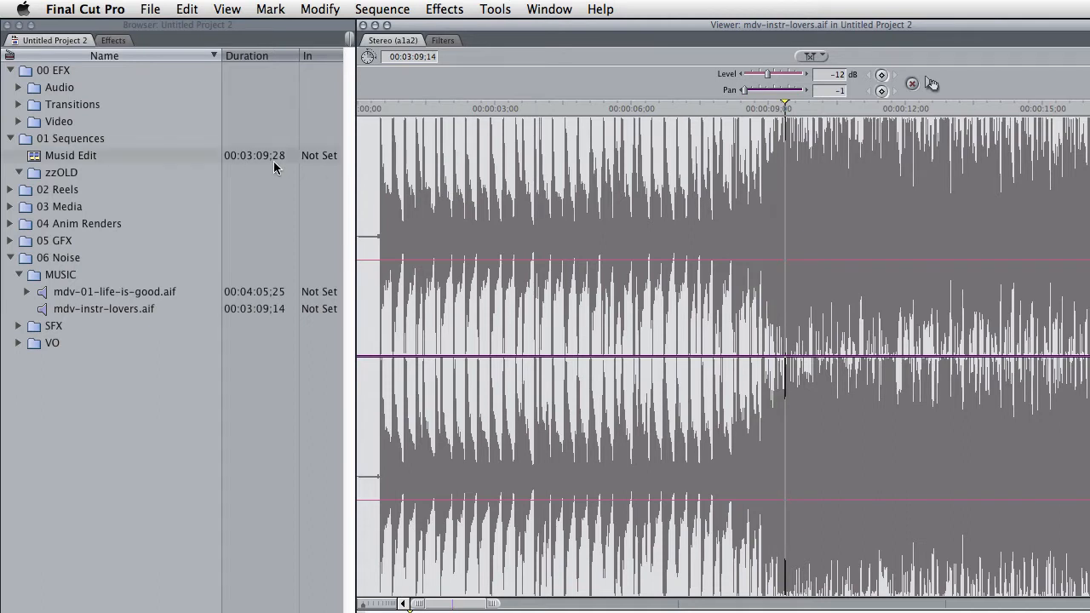
click(380, 109)
drag(379, 112, 378, 112)
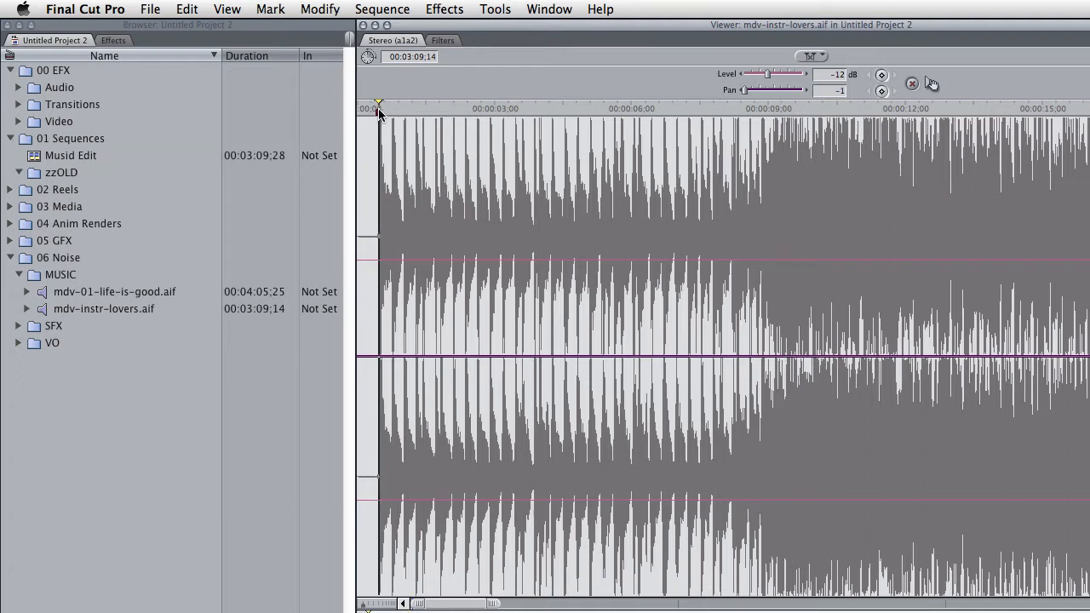
drag(733, 111, 655, 117)
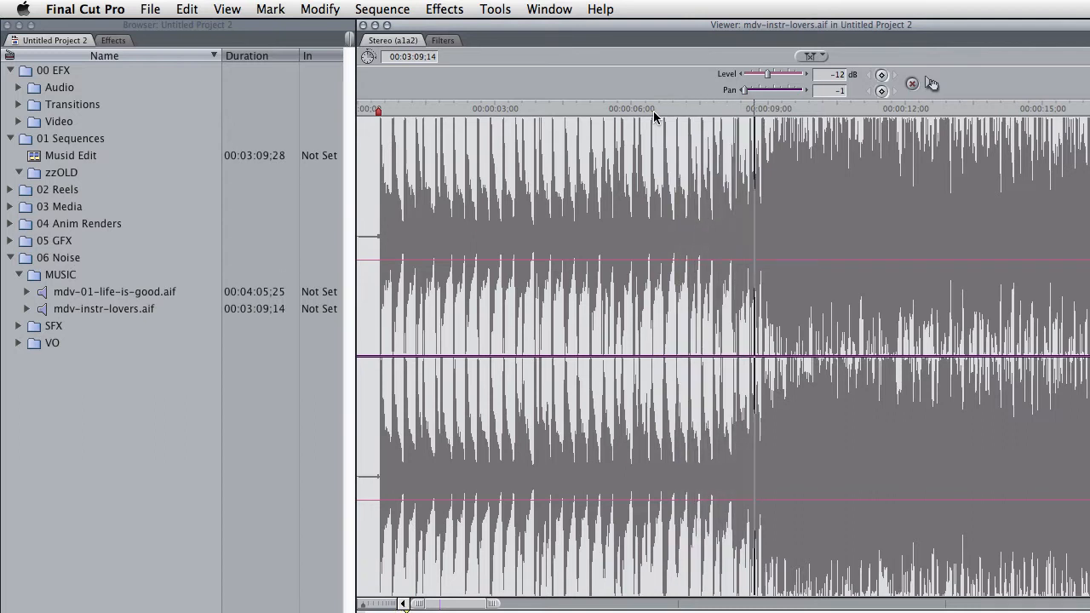
key(m)
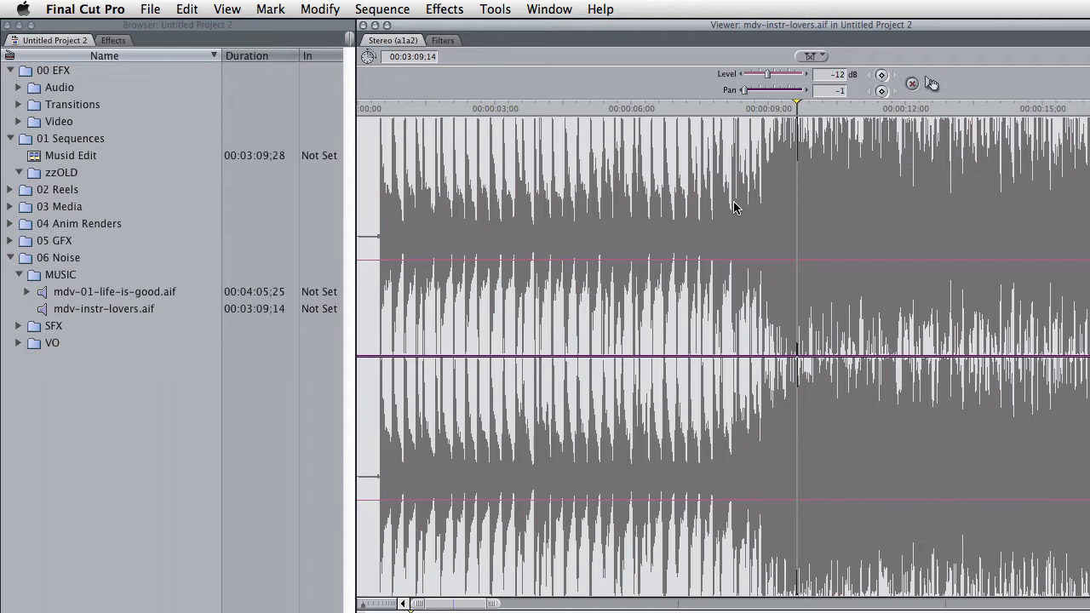
Step: Play the clip from its beginning and mark four downbeats, at about 2.5, 4.8, 6.9 and 9 seconds
key(Home)
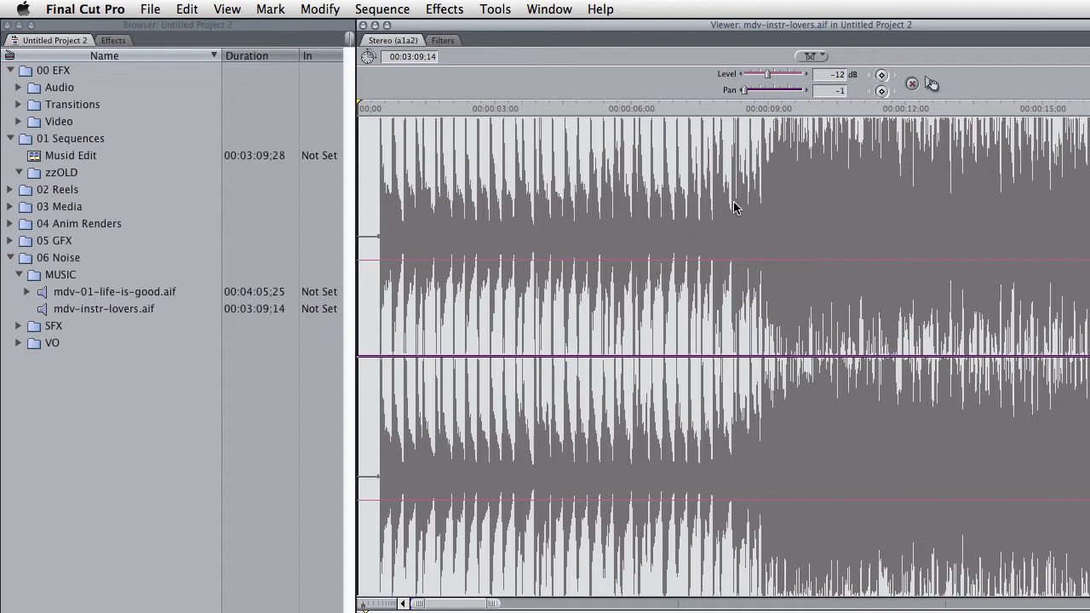
key(space)
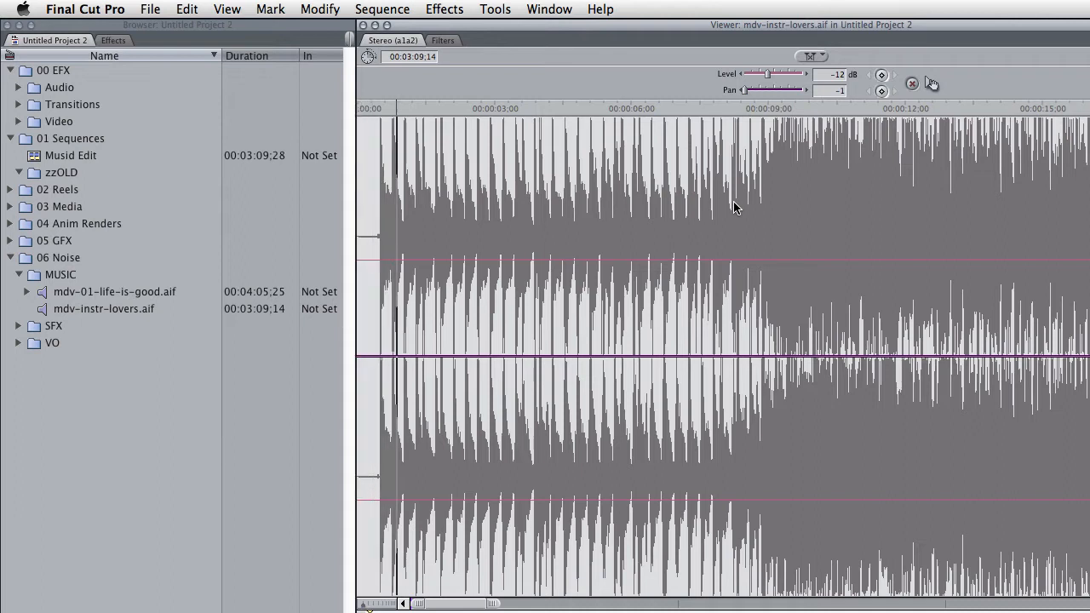
key(m)
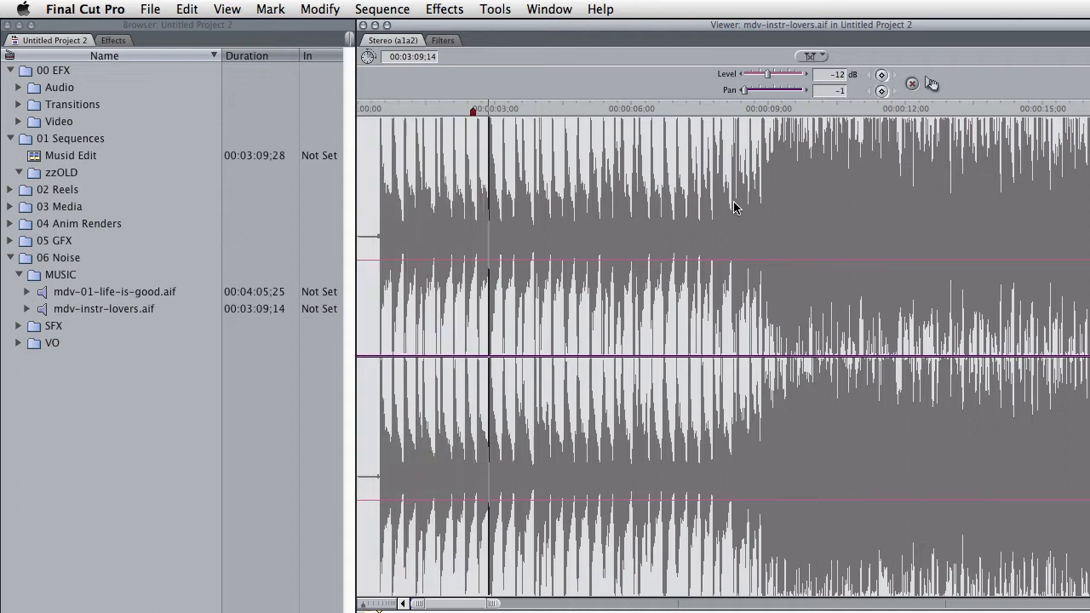
key(m)
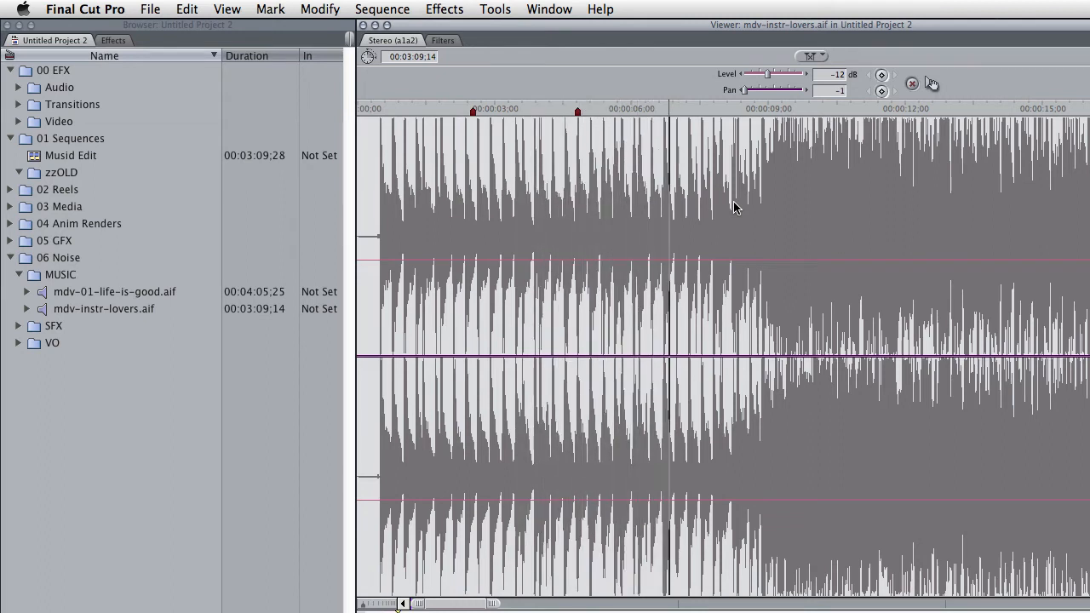
key(m)
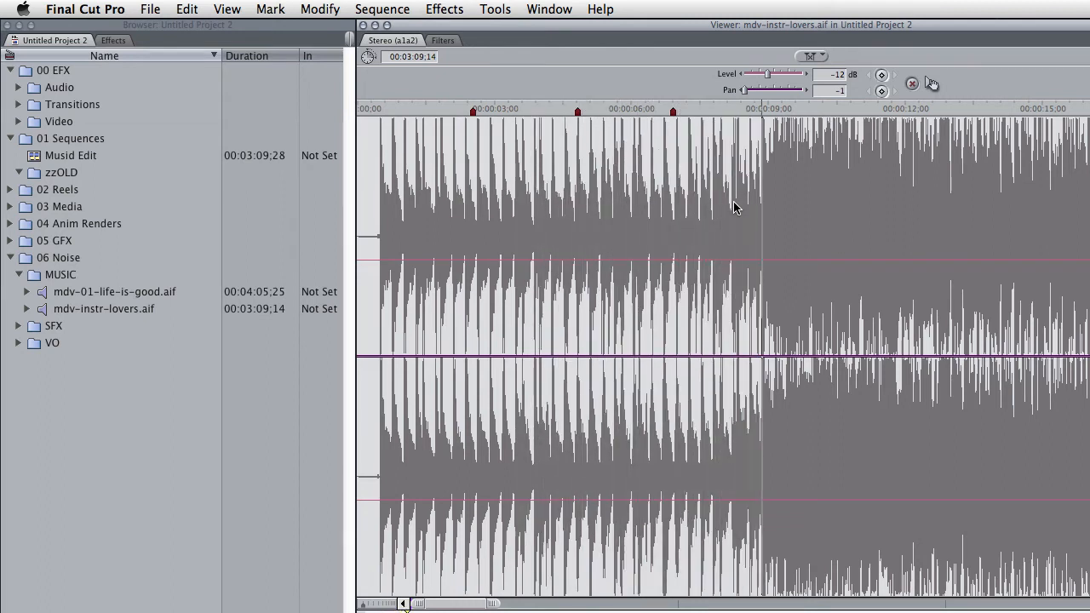
key(m)
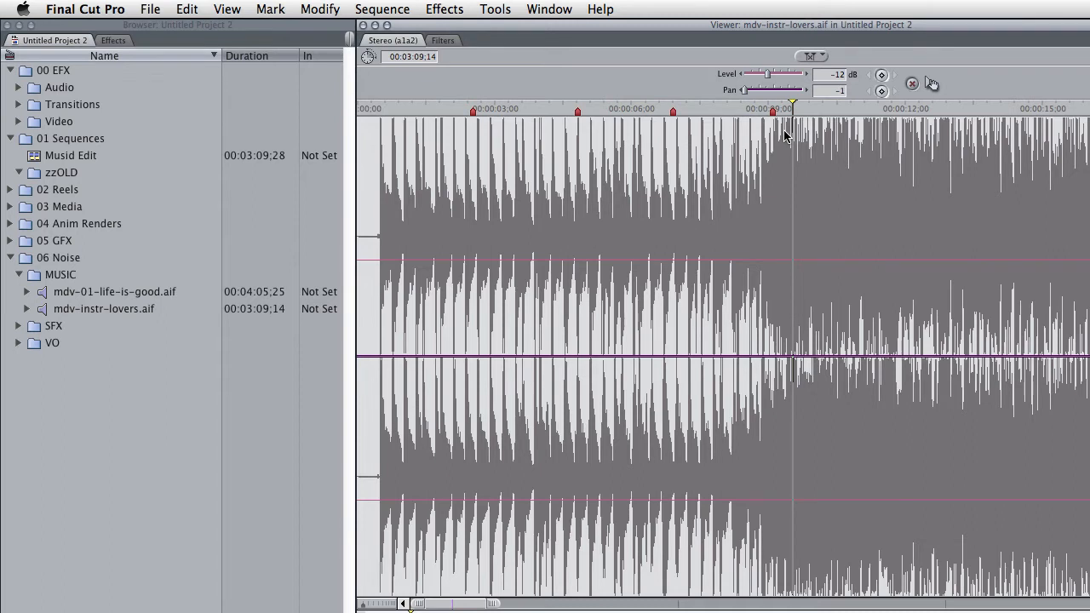
Step: Create a new sequence named "Music Edit" in the 01 Sequences bin
right_click(24, 141)
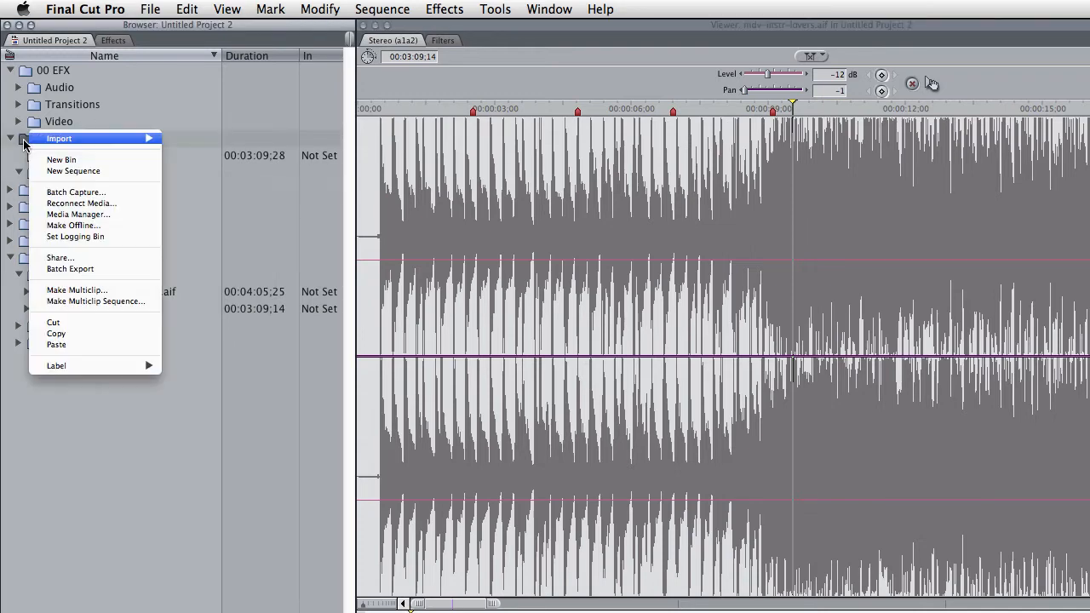
click(91, 172)
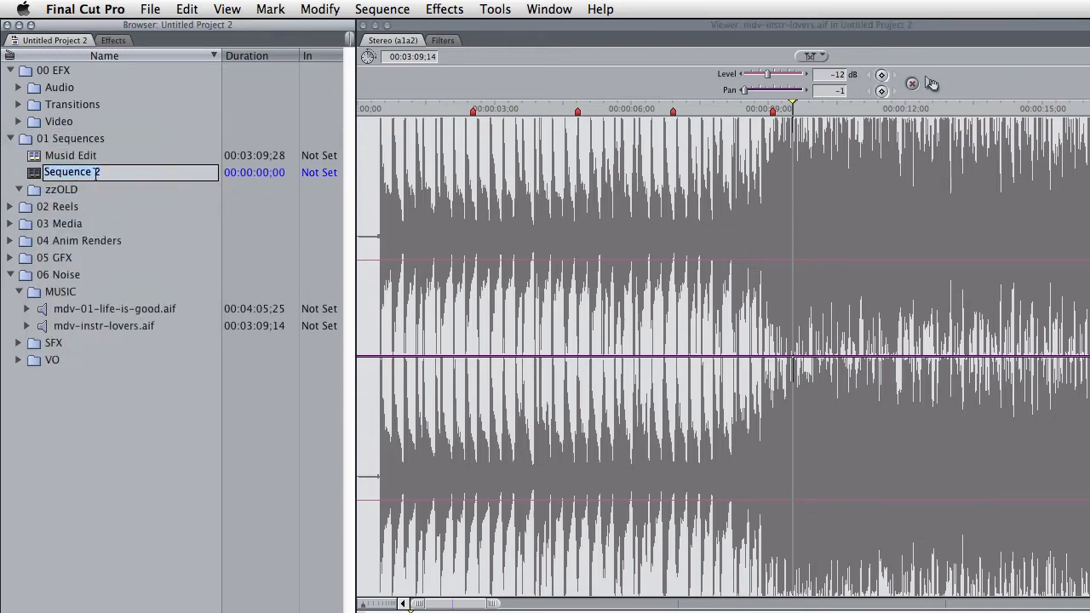
text(Music Edit)
key(Return)
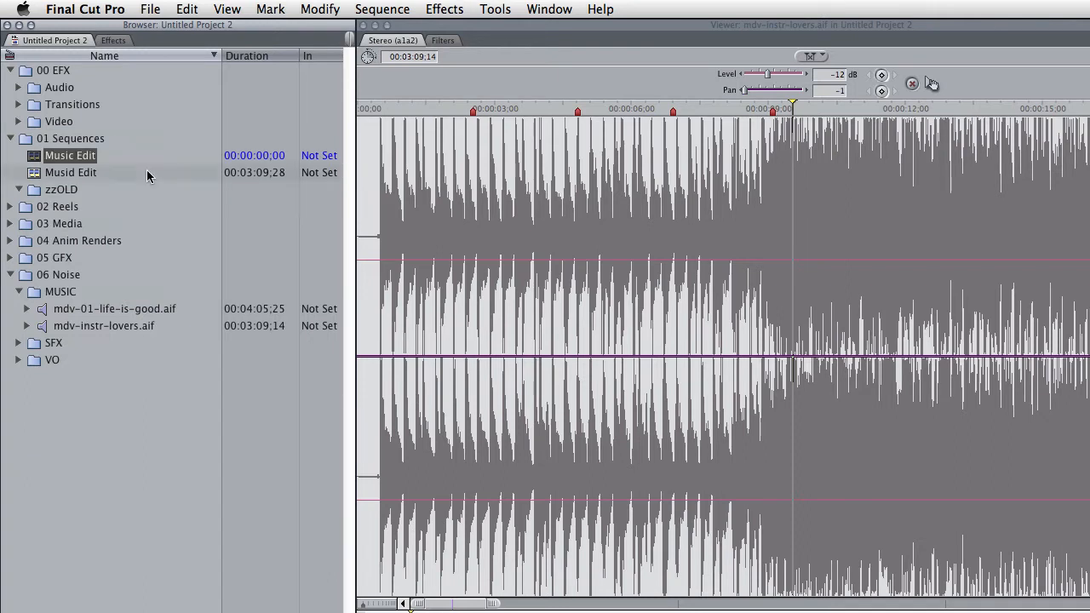
Step: Rename the new empty sequence "Music Edit 1" and open it in the timeline
key(0)
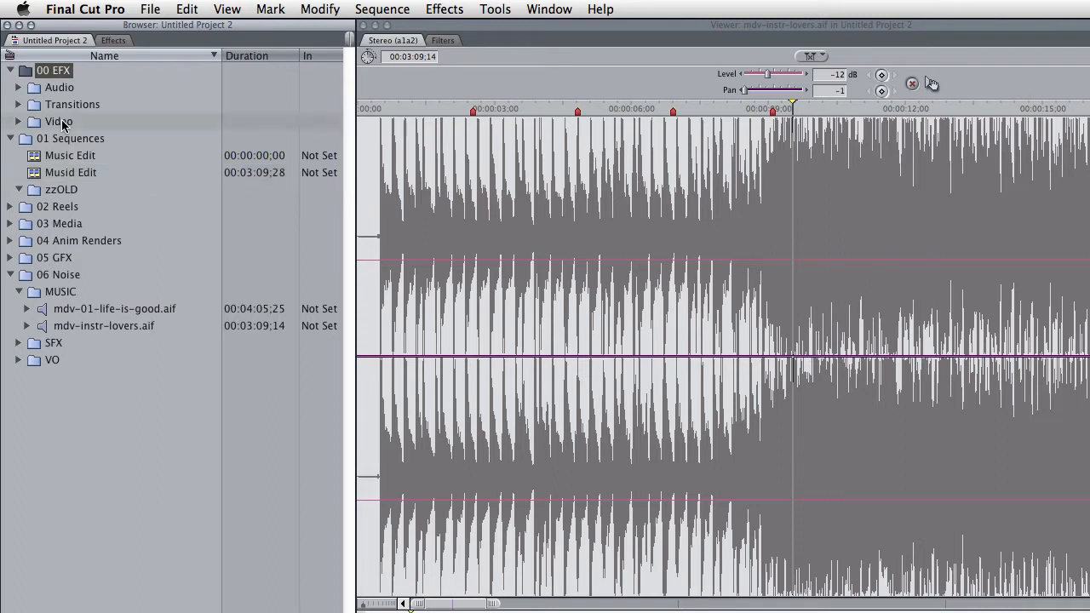
click(85, 155)
click(95, 156)
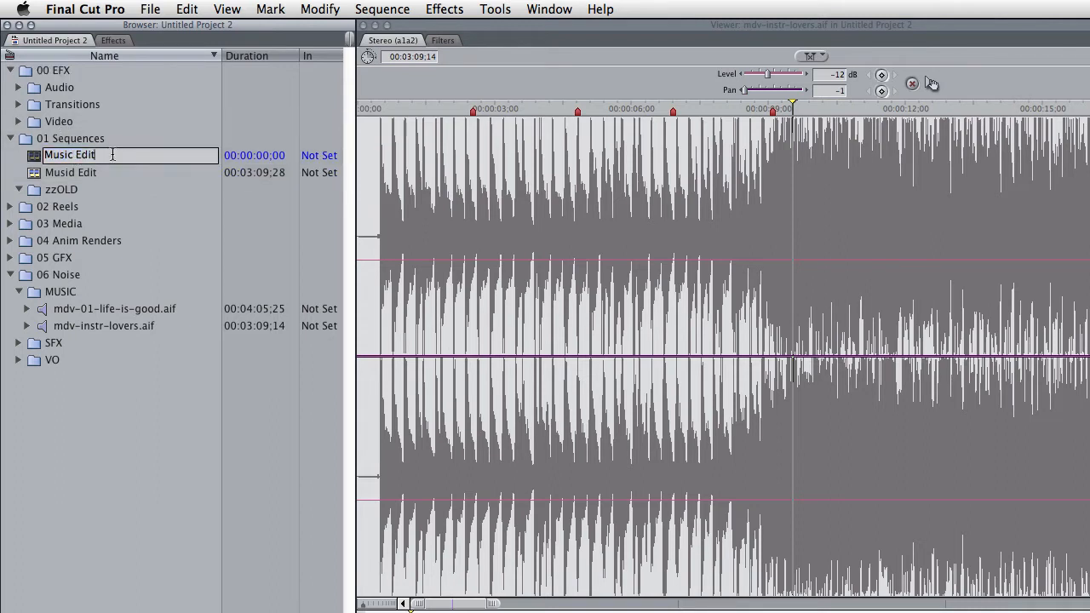
text(1)
key(Return)
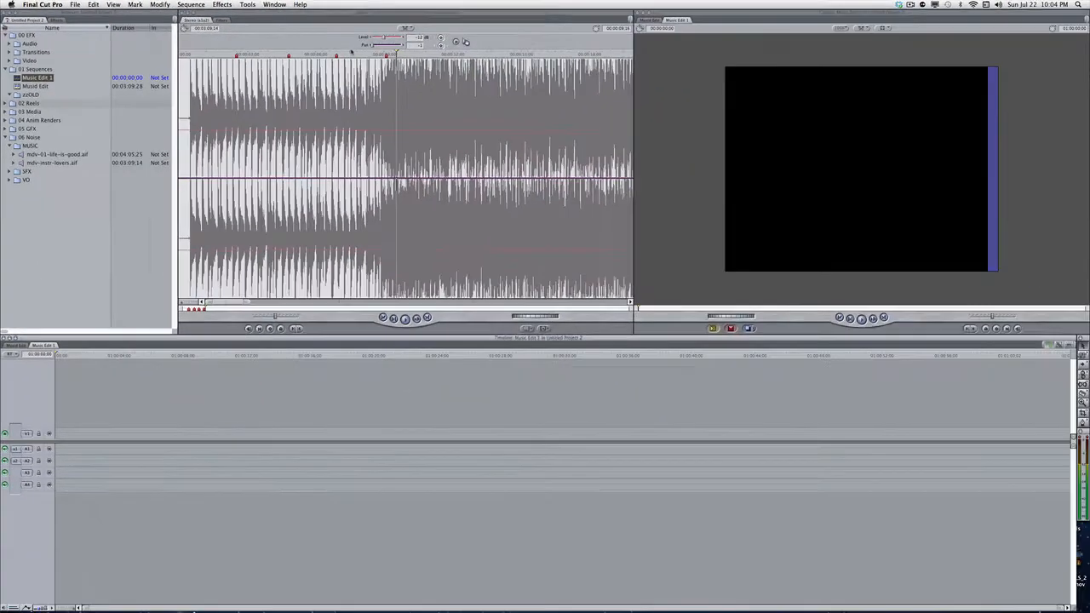
Step: Edit the marked mdv-instr-lovers.aif clip into the start of the Music Edit 1 sequence and return to its beginning
key(F10)
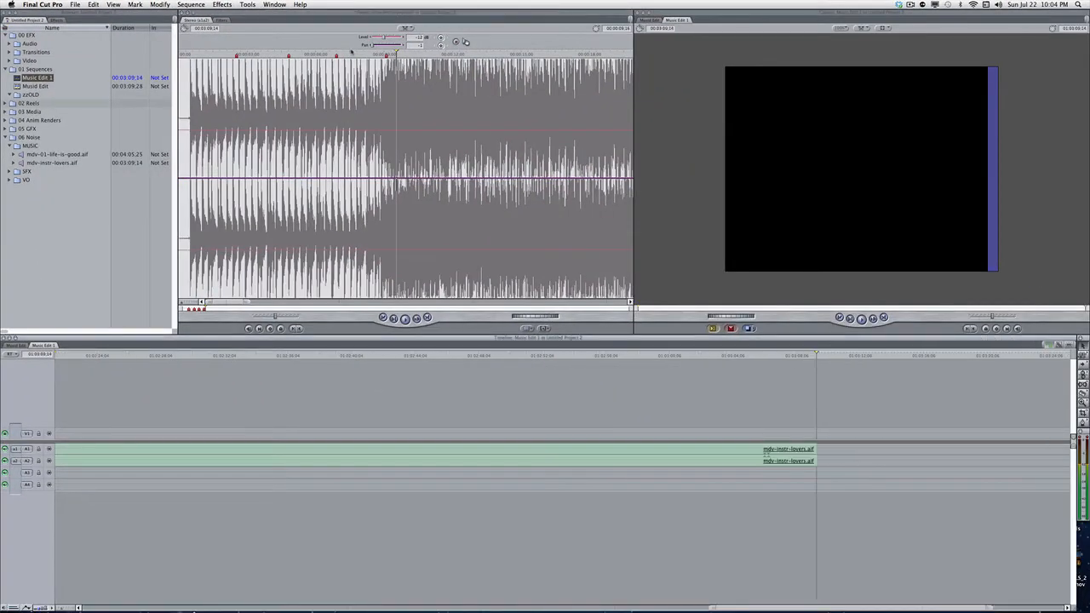
key(Home)
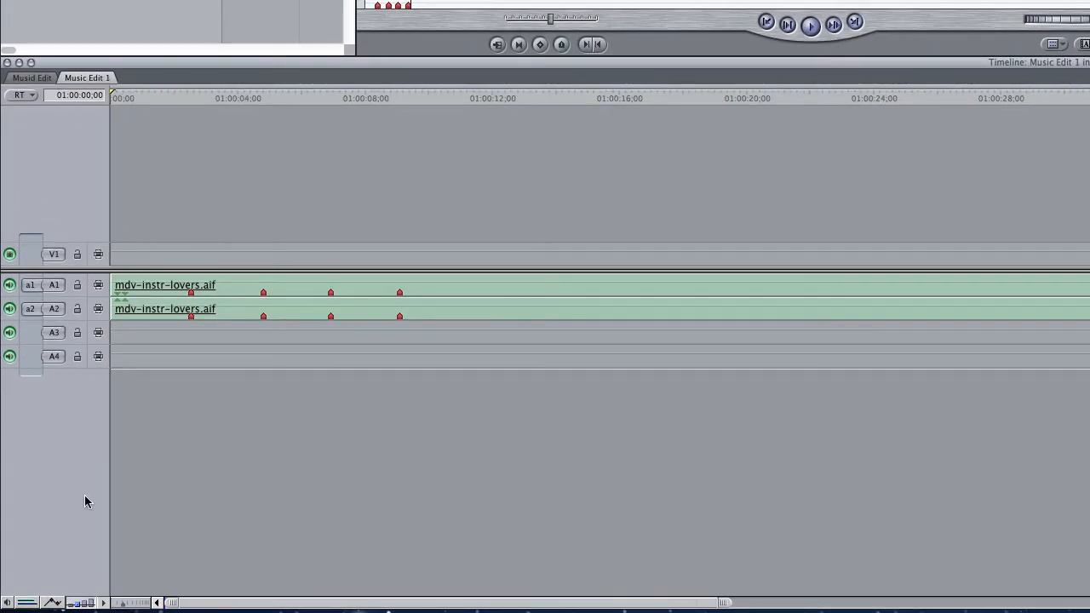
Step: Display the audio waveforms in the timeline and enlarge the audio track area to show both channels in detail
key(super+alt+w)
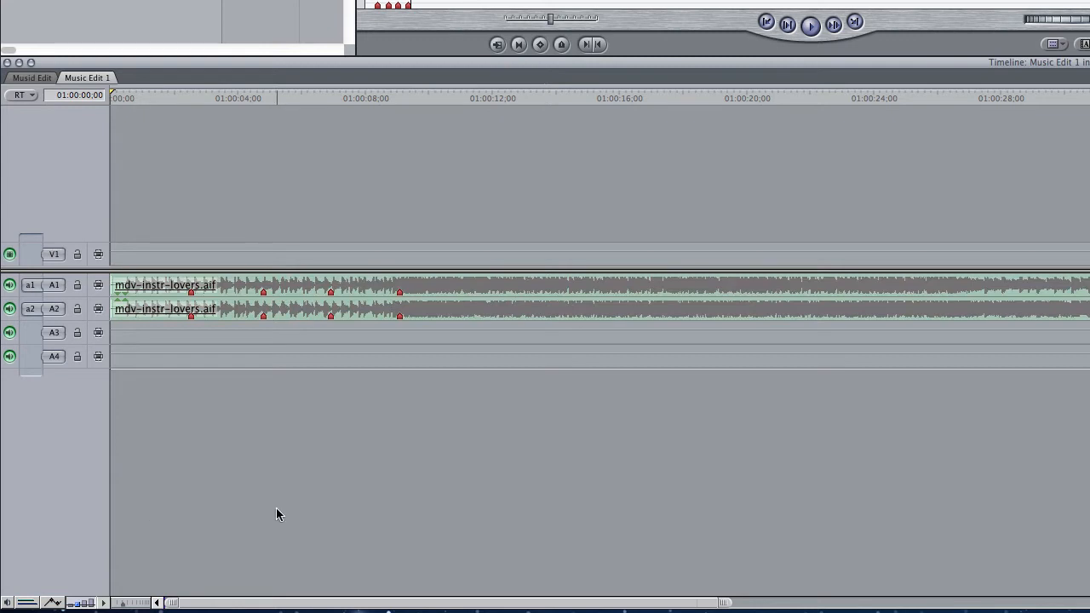
drag(33, 321, 38, 418)
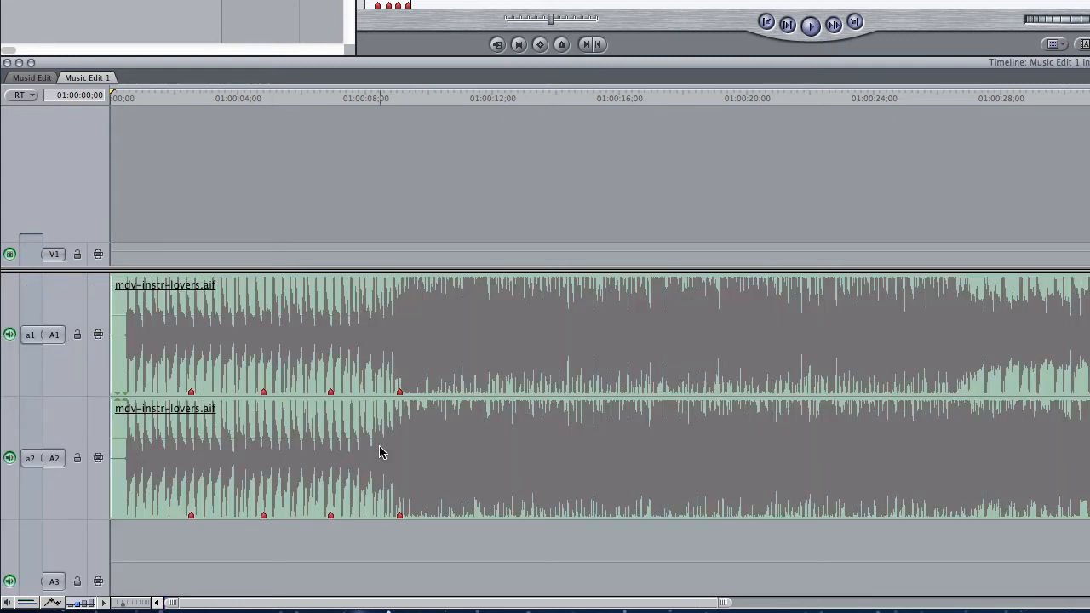
drag(265, 269, 266, 145)
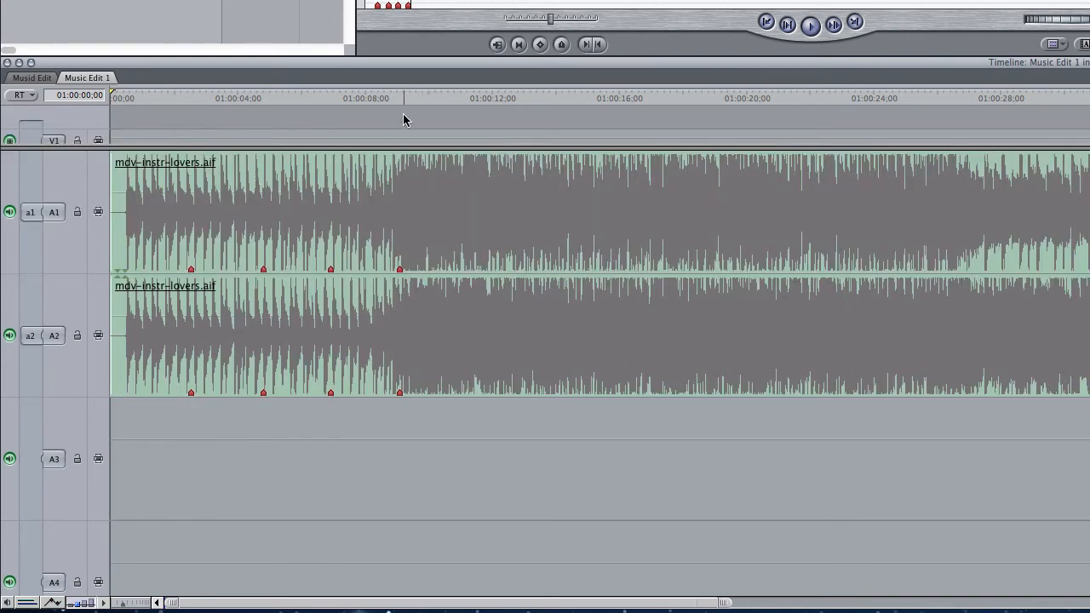
Step: Cut the music clip at its first beat, at 01:00:00;15, on both audio tracks
click(379, 100)
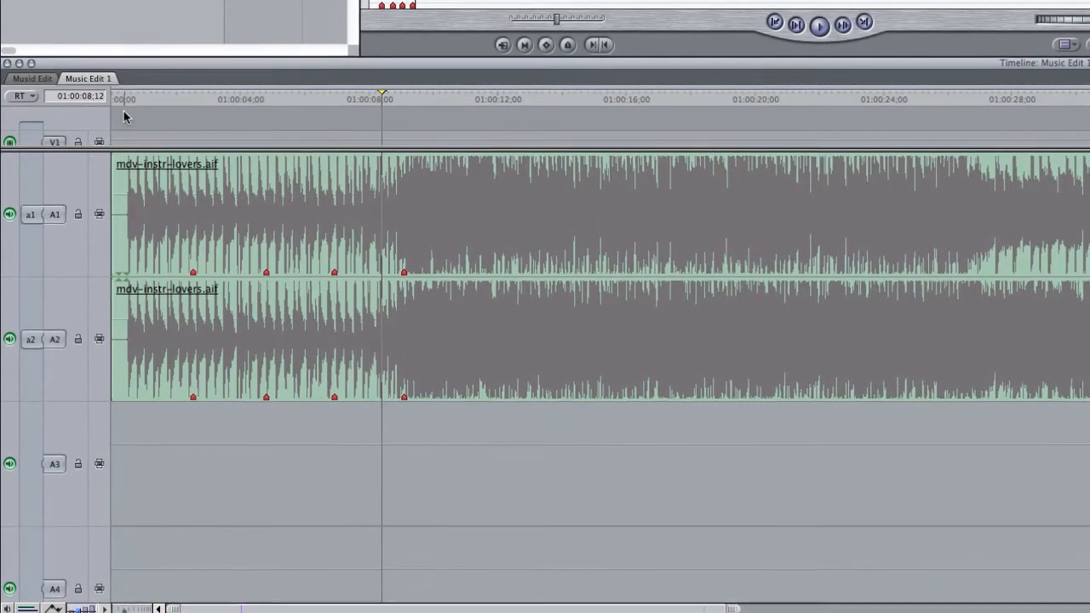
click(129, 106)
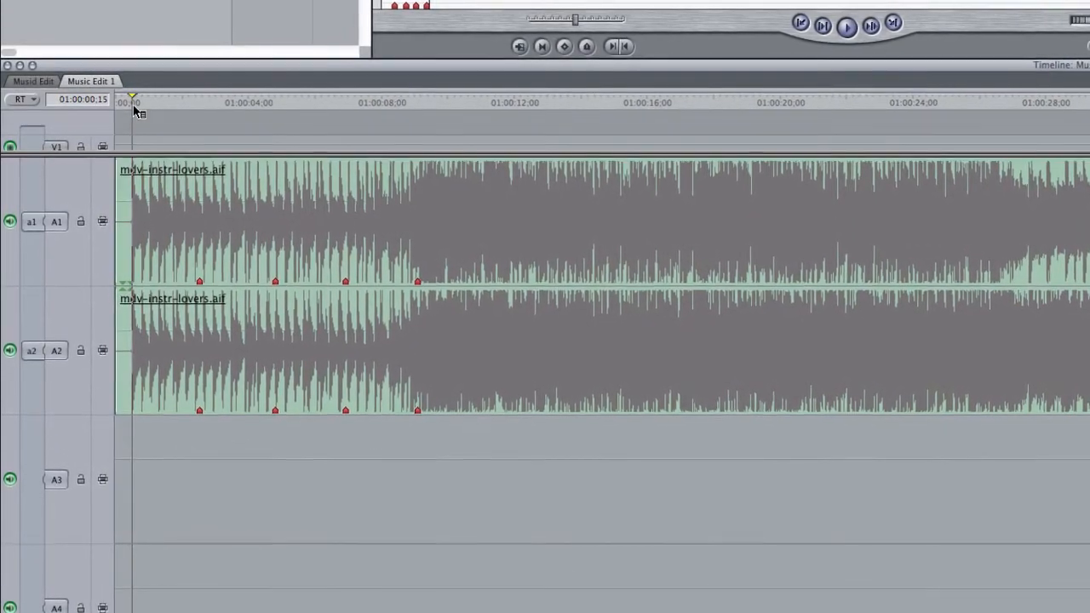
key(ctrl+v)
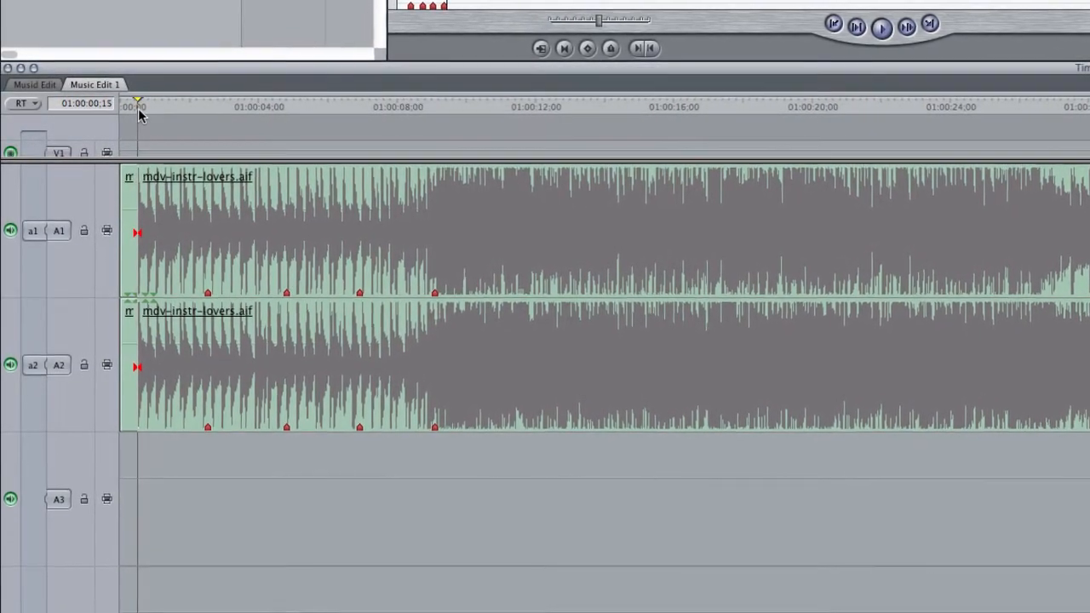
Step: Cut the music at the fourth marker, 01:00:09;03, and insert a copy of the intro section at that cut
click(241, 244)
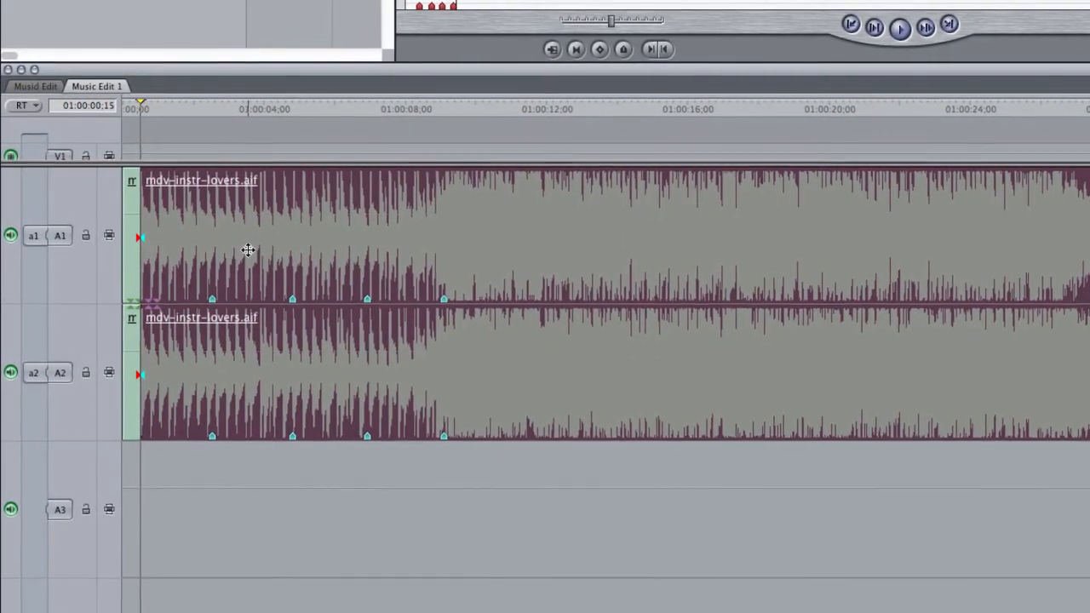
key(shift+Down)
key(shift+Down)
key(shift+Down)
key(shift+Down)
key(ctrl+v)
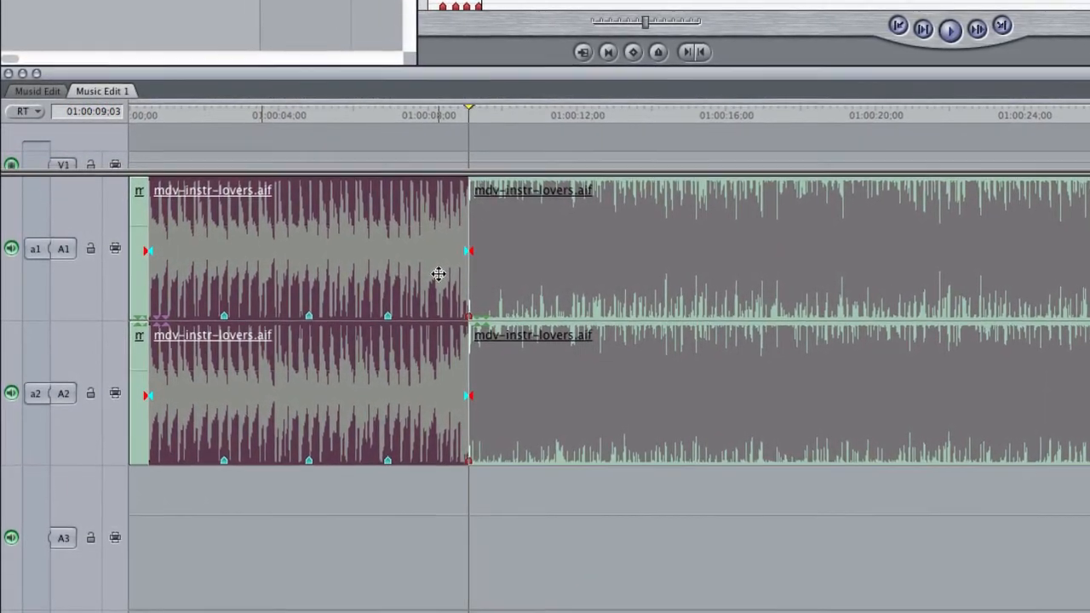
key(super+v)
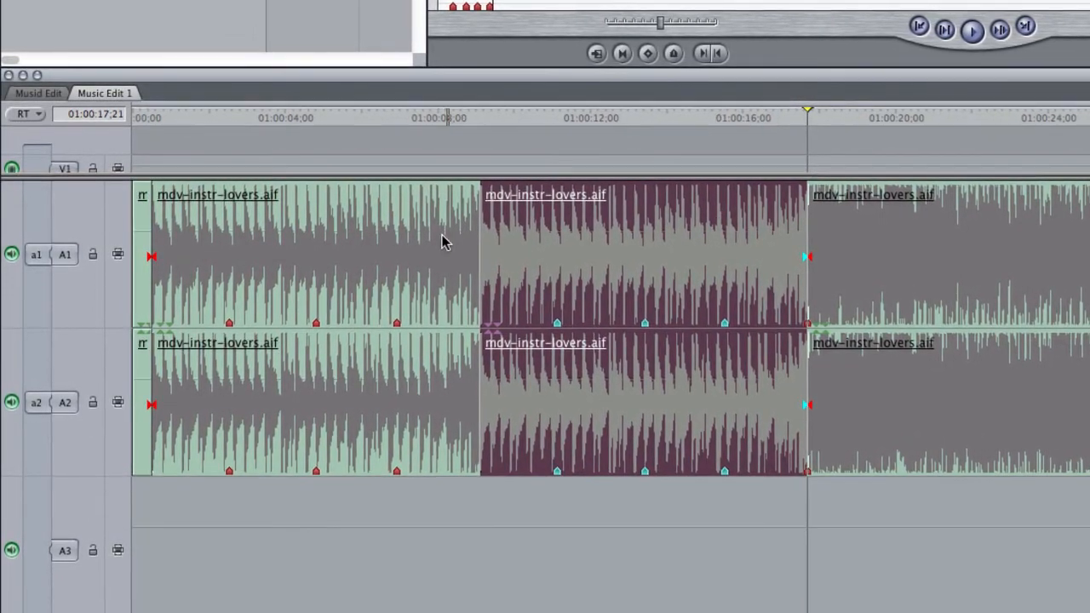
Step: Play across the join between the original intro and its inserted copy to check the loop's timing
click(361, 122)
key(space)
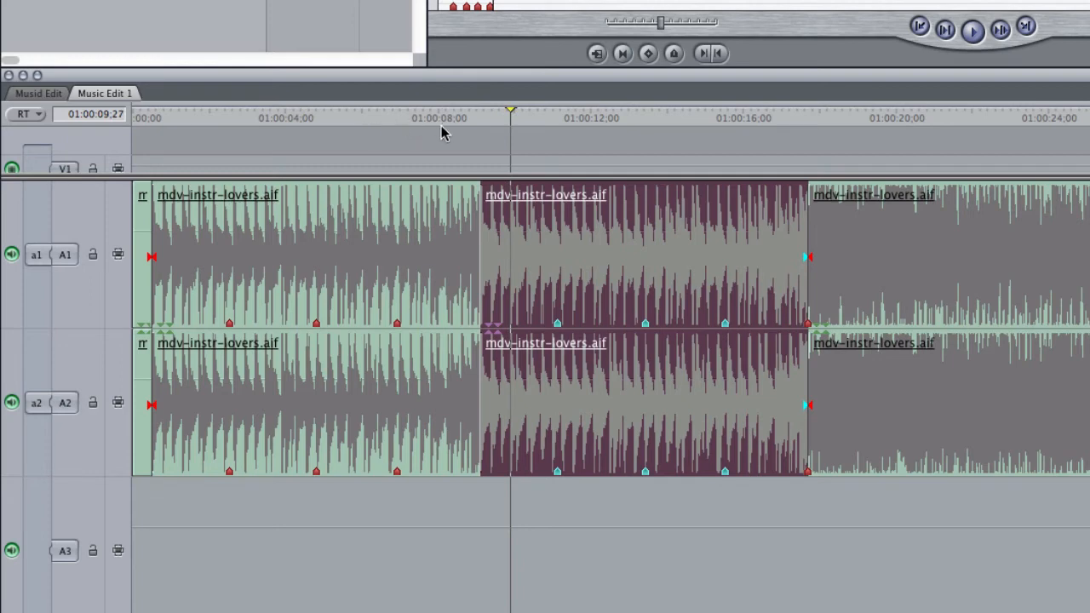
drag(454, 122, 412, 119)
key(space)
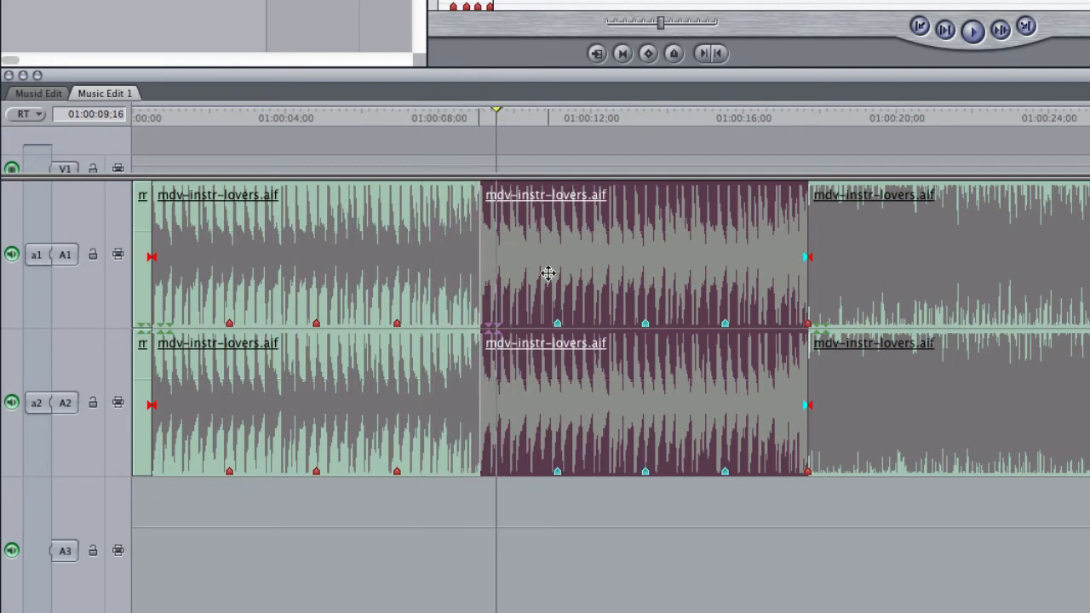
Step: Remove the inserted copy of the intro and undo the cut at 01:00:09;03 so the music clip is rejoined there
key(shift+Delete)
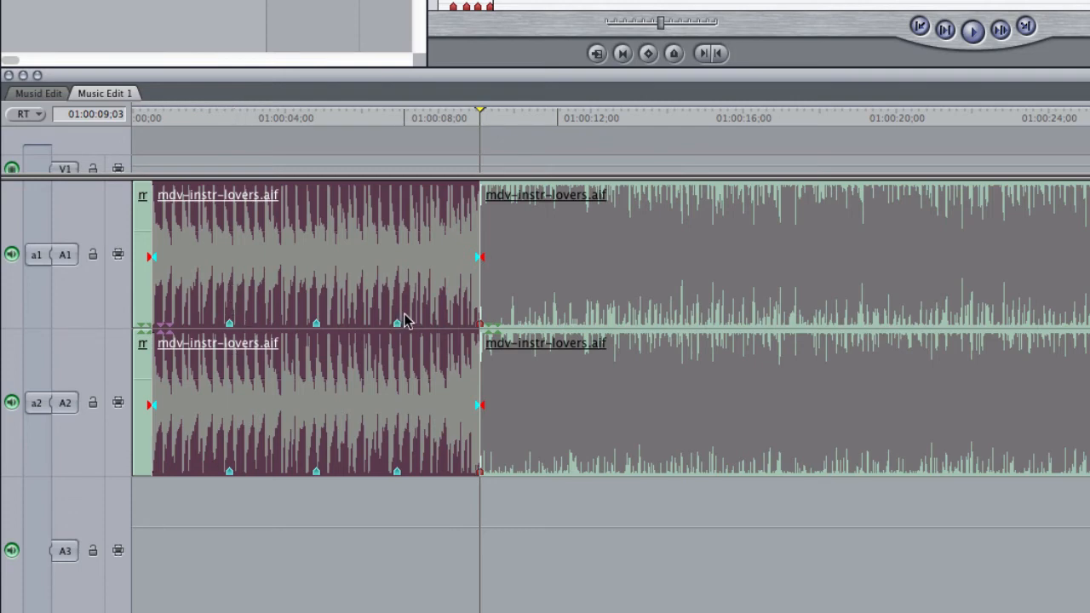
key(super+z)
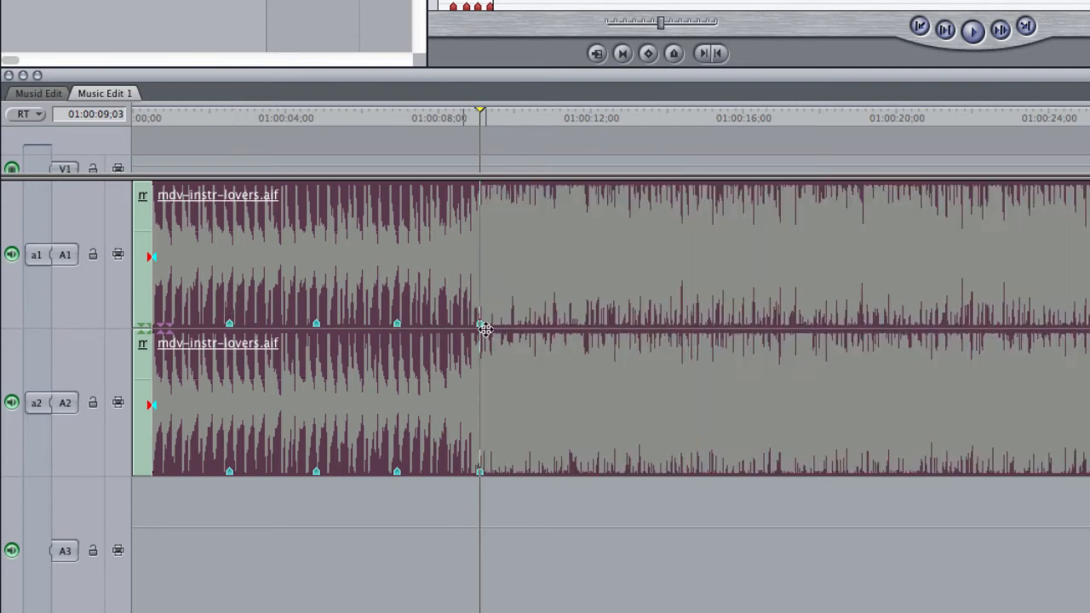
Step: Cut the music on both audio tracks at the markers at 01:00:06;28 and 01:00:02;16
key(alt+k)
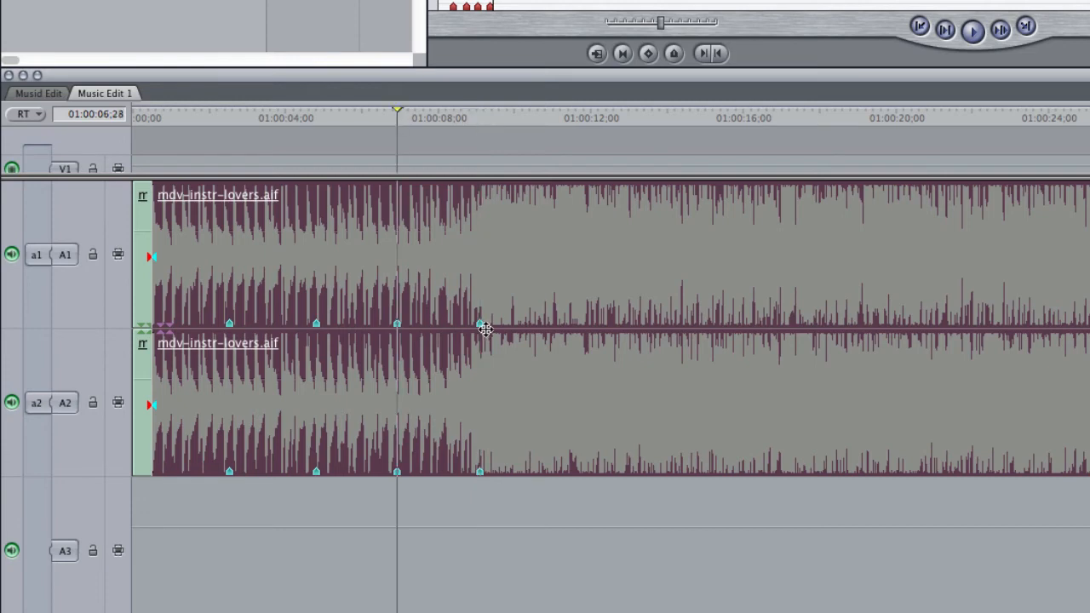
key(ctrl+v)
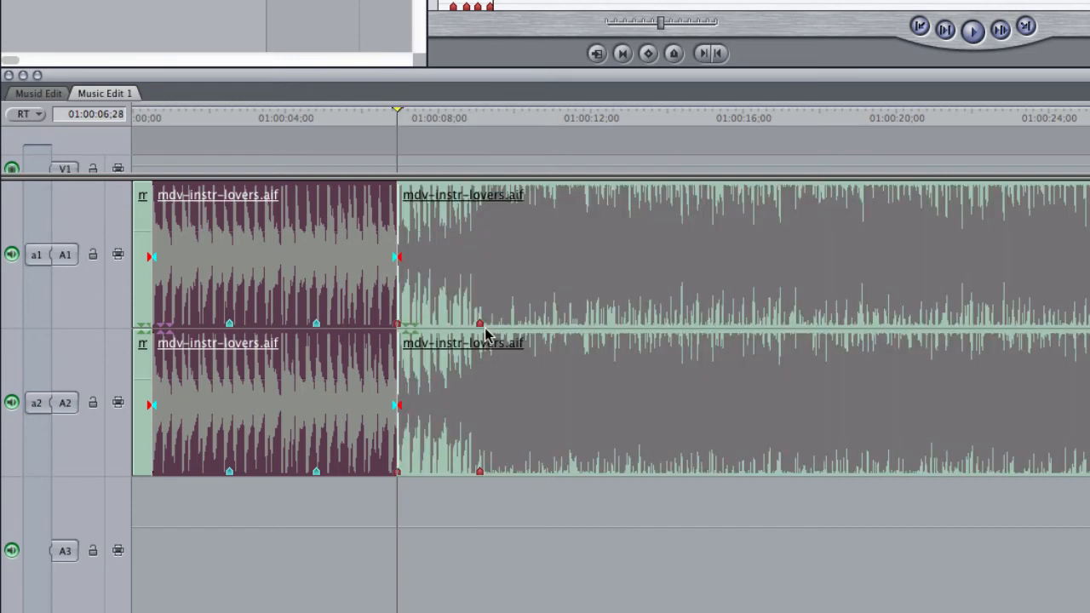
key(alt+k)
key(ctrl+v)
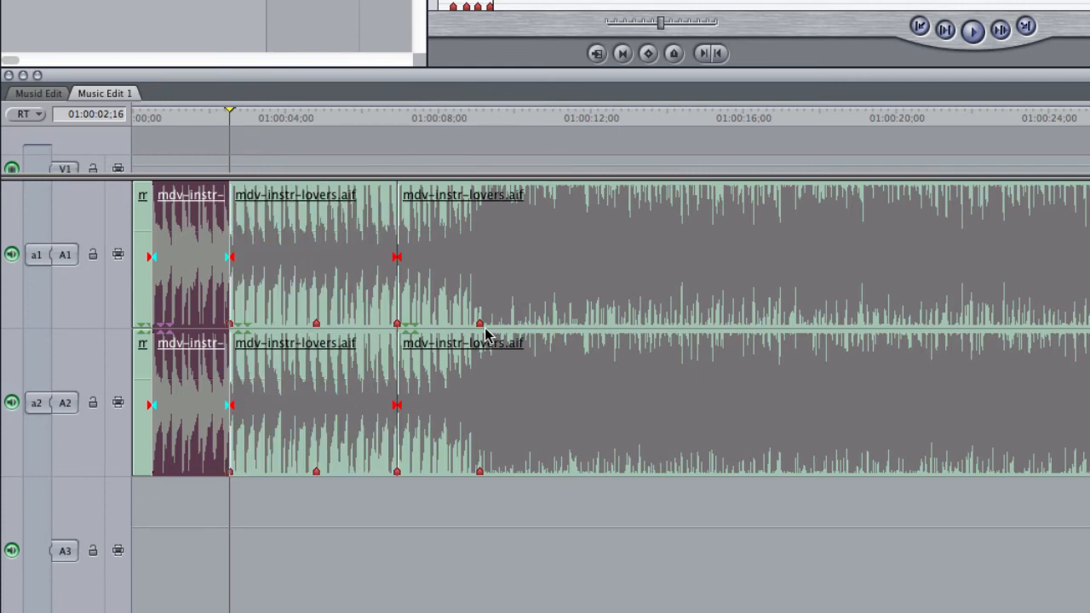
Step: Insert a copy of the section between the two cuts at 01:00:06;28 and play the edit from near the sequence start
click(351, 285)
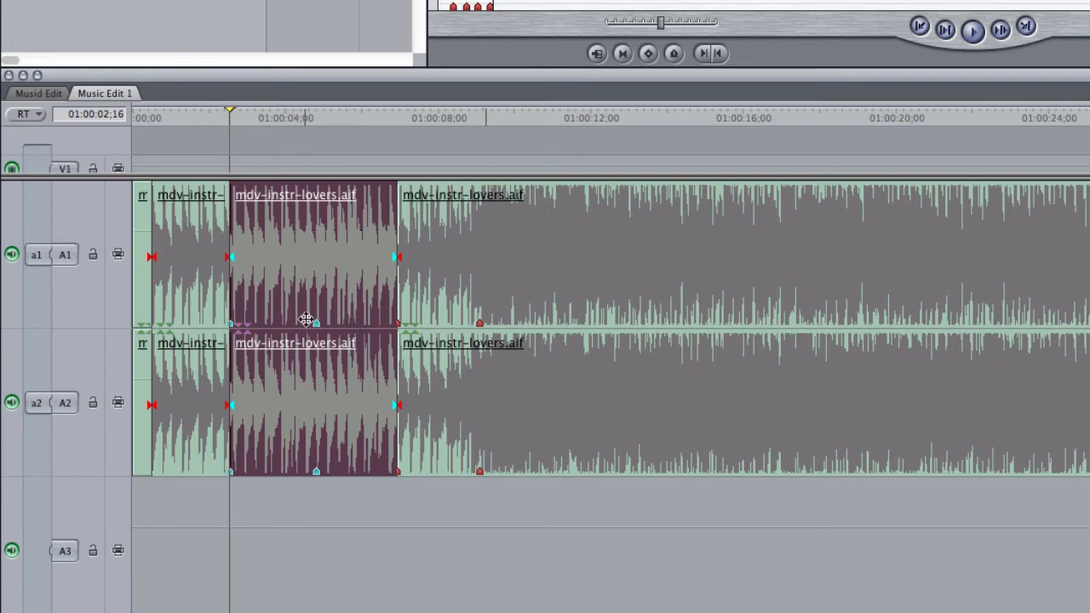
key(shift+v)
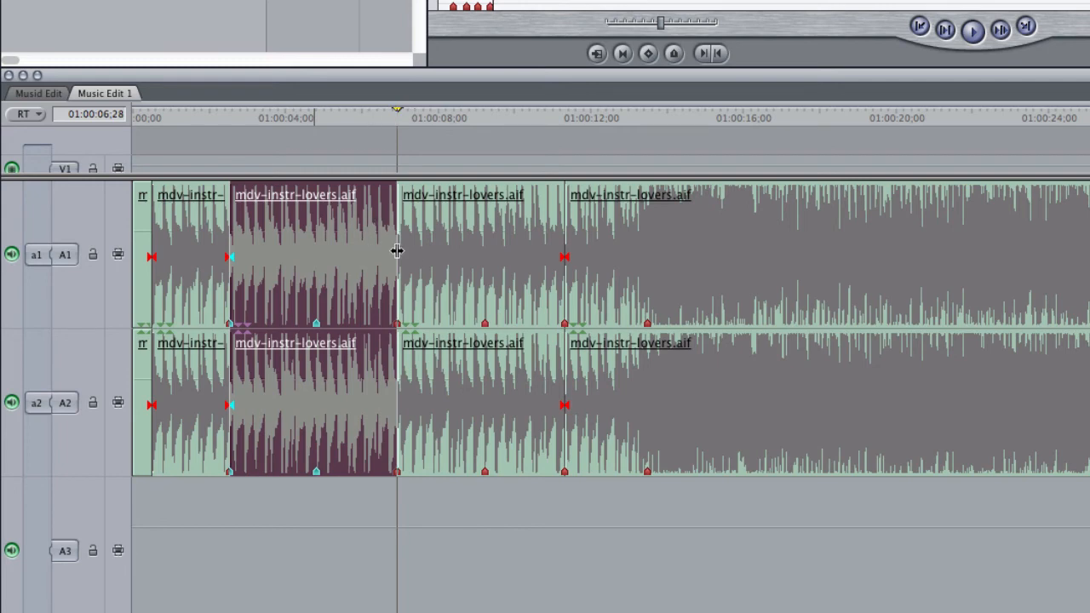
drag(215, 132, 142, 125)
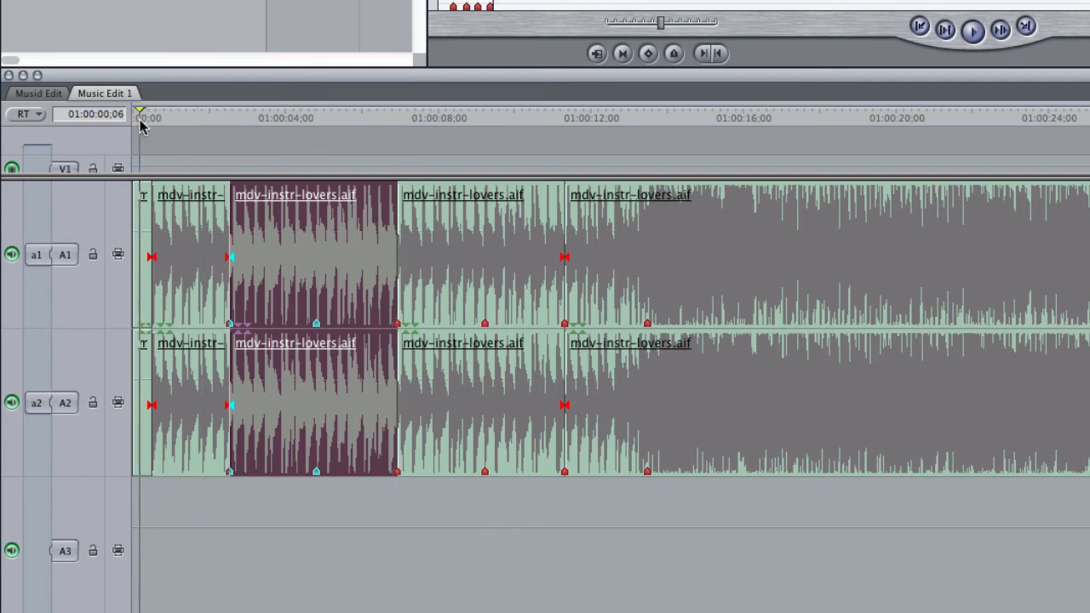
key(space)
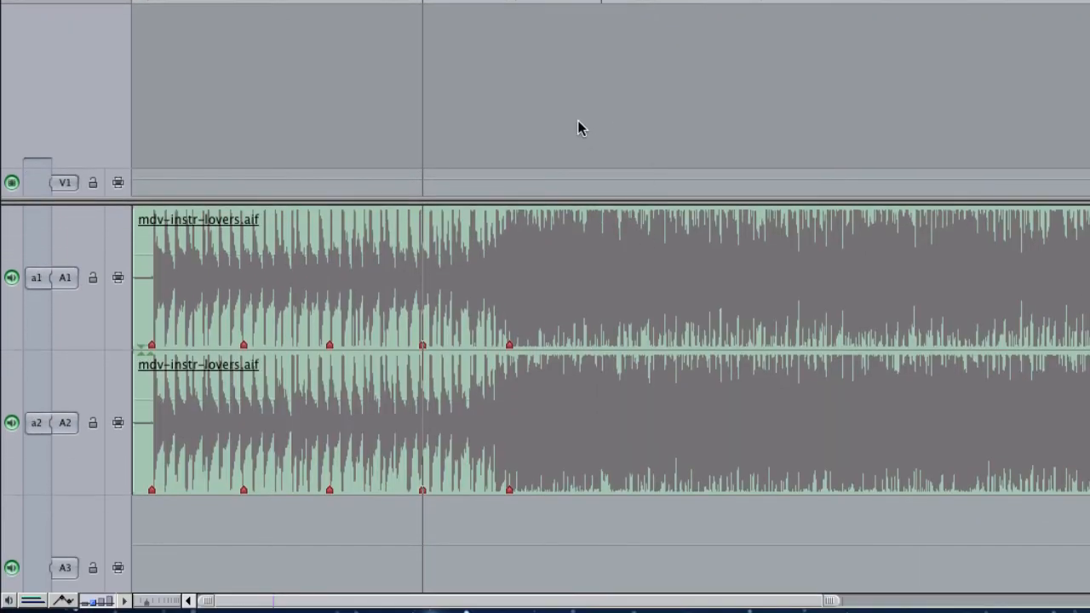
Step: Cut the uncut music clip on both audio tracks at its fourth and second beat markers
drag(433, 1, 418, 1)
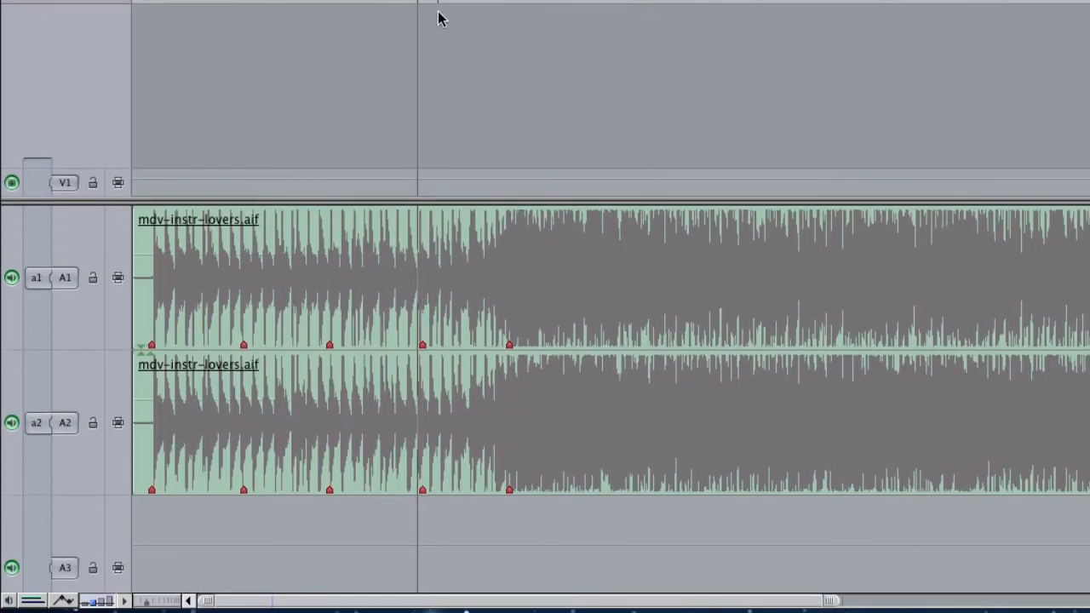
click(556, 361)
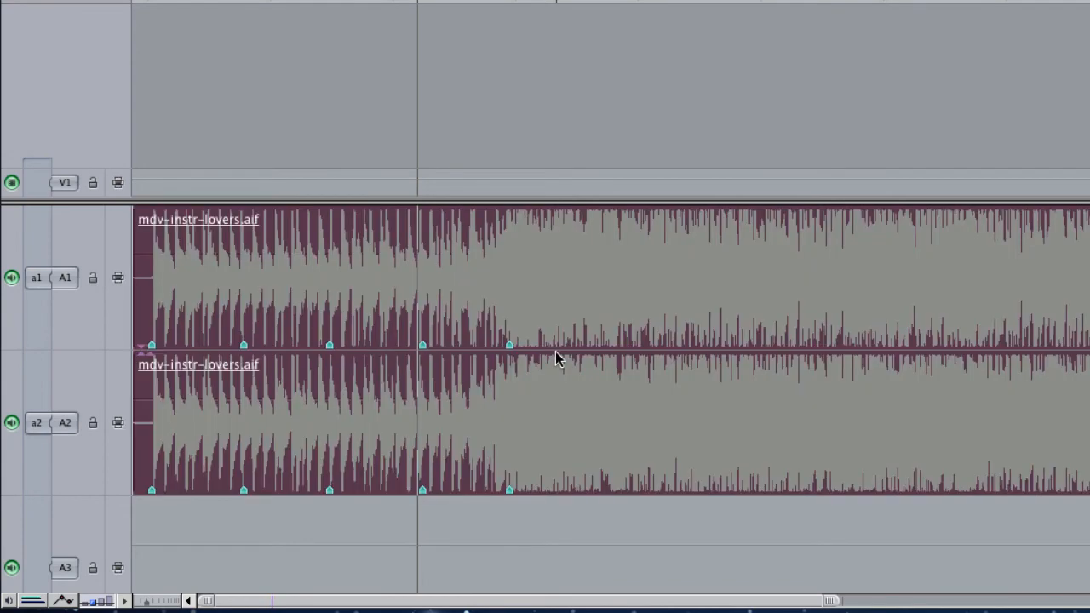
key(shift+m)
key(ctrl+v)
key(alt+m)
key(alt+m)
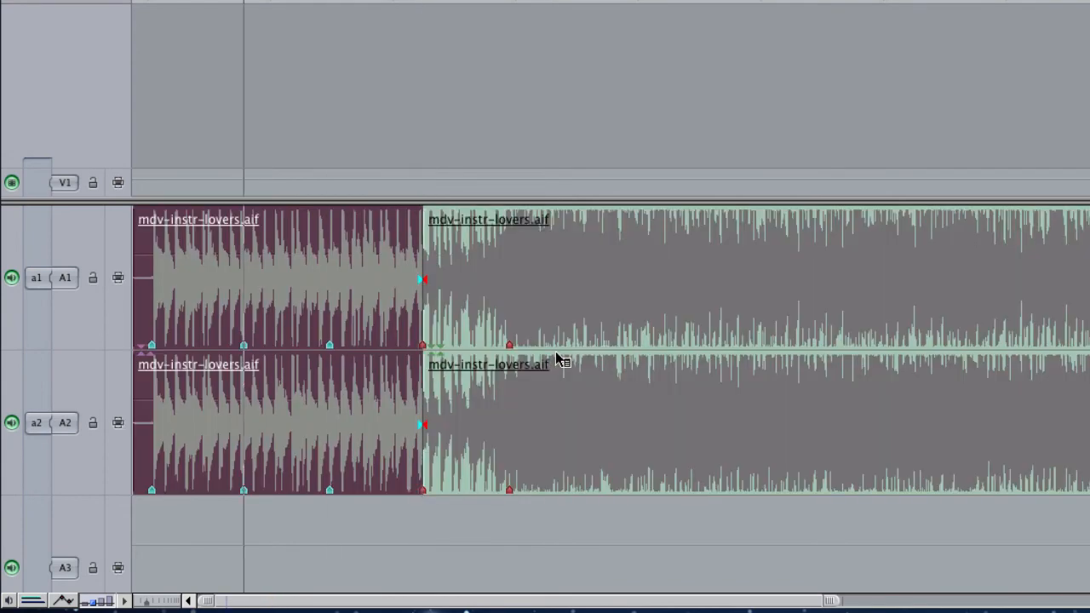
key(ctrl+v)
Step: Insert a copy of the section between the second and fourth markers right after it, and play from shortly before the first cut
click(341, 273)
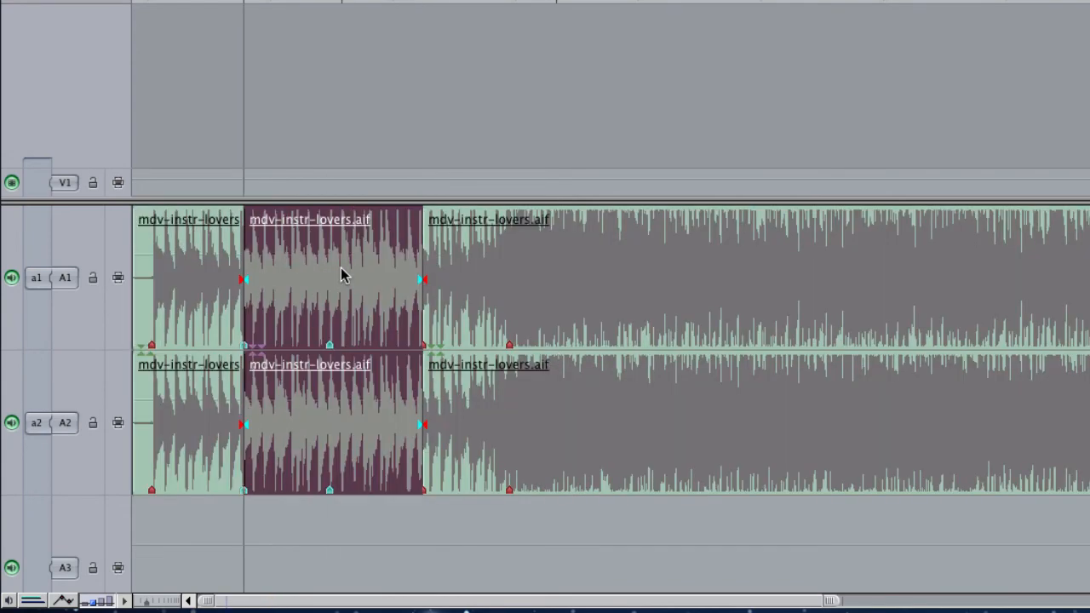
key(shift+v)
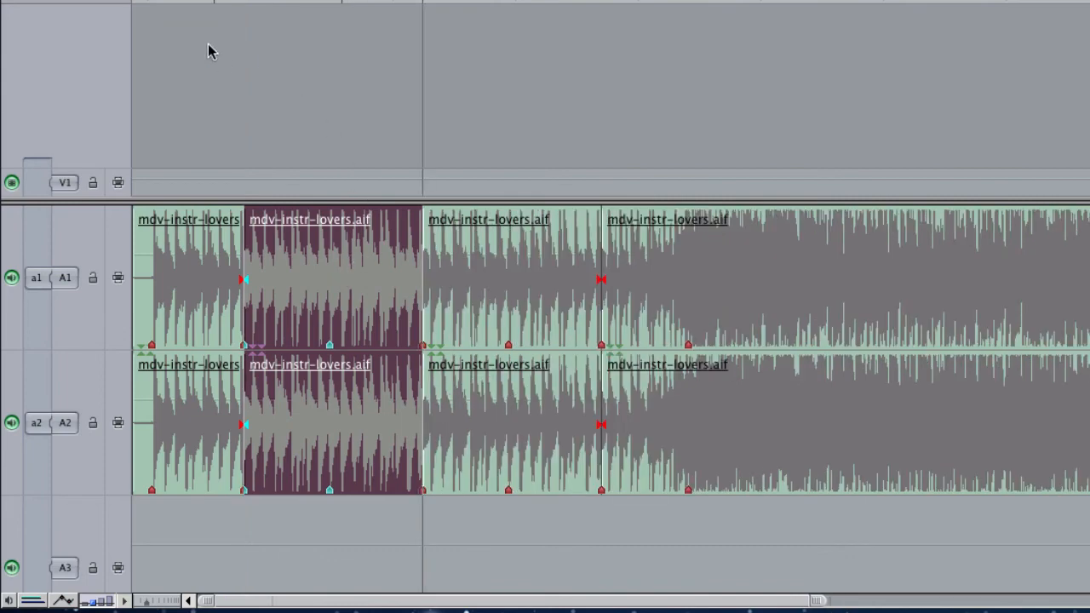
click(189, 3)
key(space)
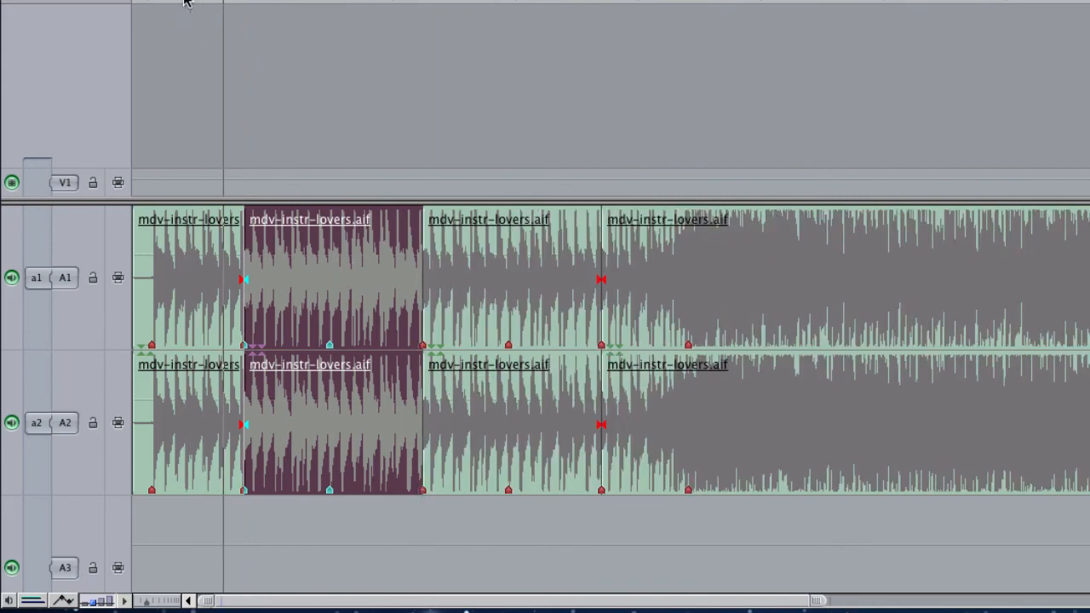
Step: Adjust the audio level of all music clips by -12 dB and play the sequence from its start
click(508, 97)
key(super+a)
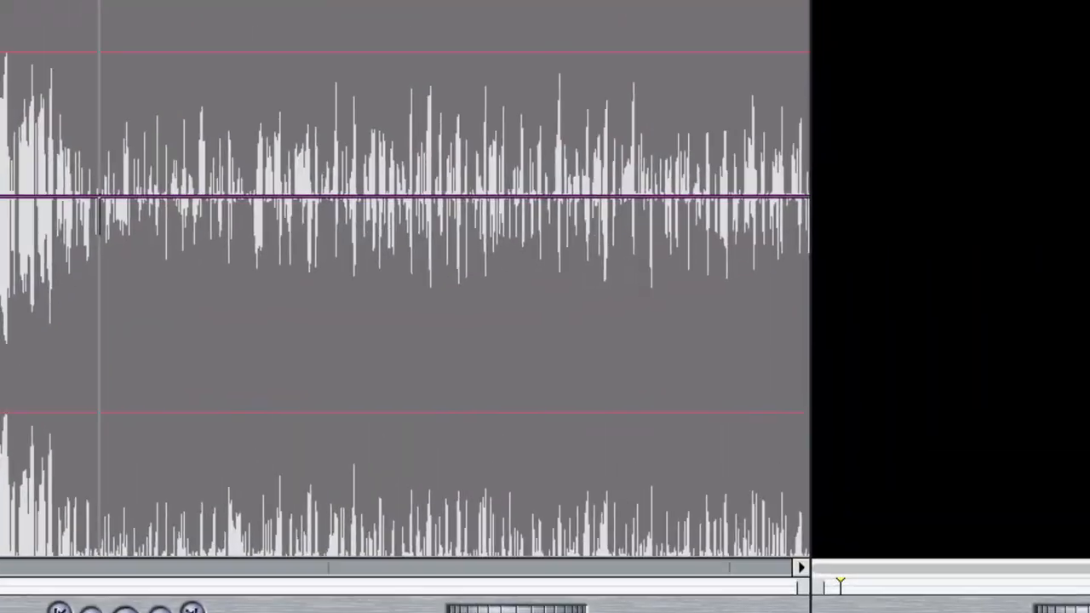
key(super+alt+l)
text(-12)
key(Return)
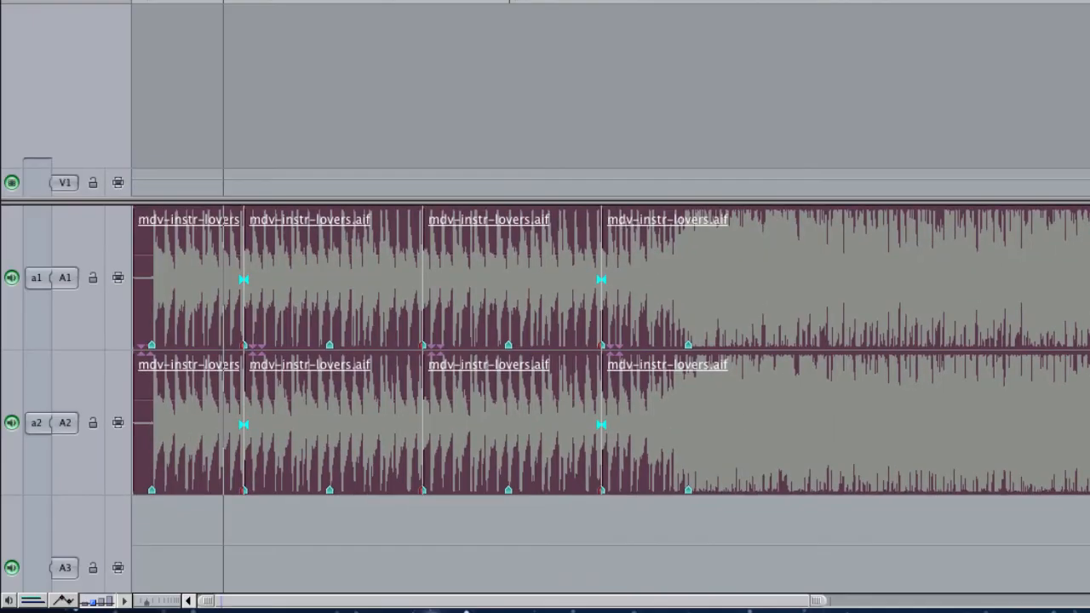
key(Home)
key(space)
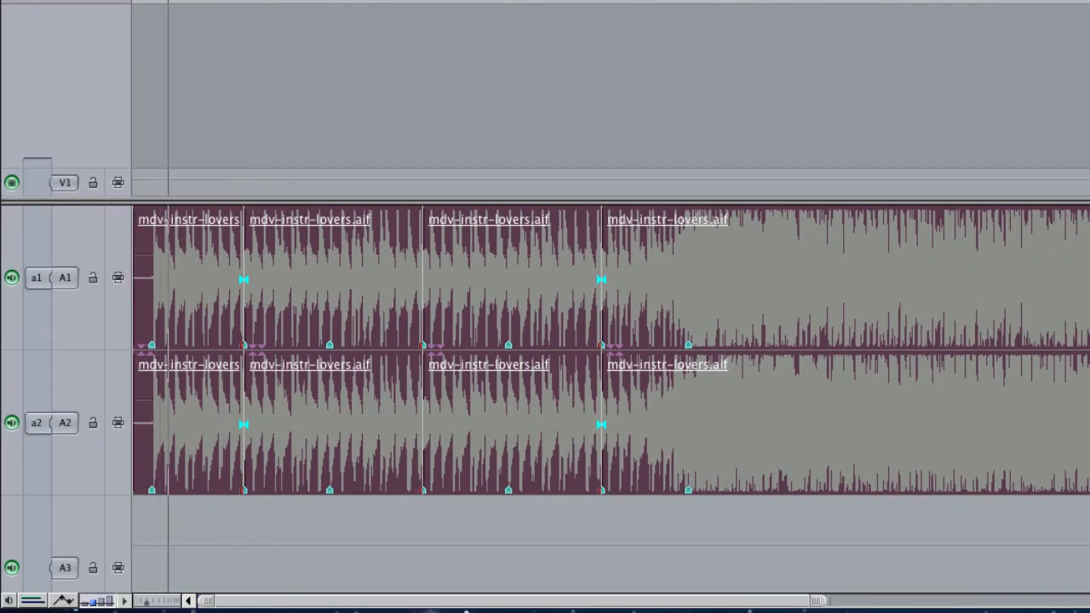